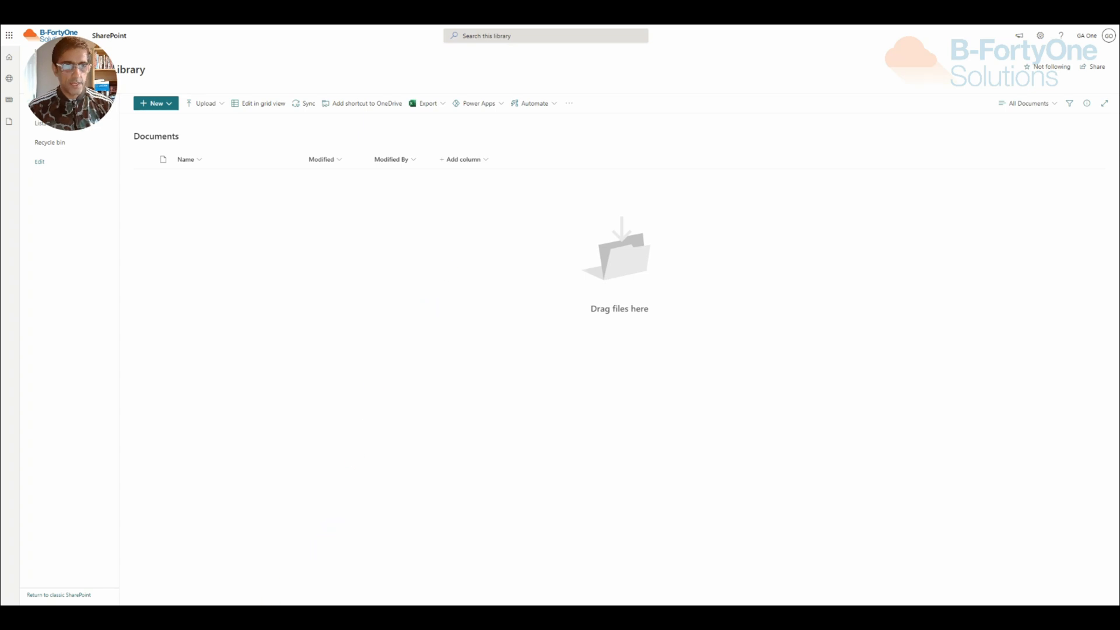
- Upload the first two employee Word documents from the local Demo Folder into the SharePoint Documents library
key("alt+Tab")
left_click(618, 334)
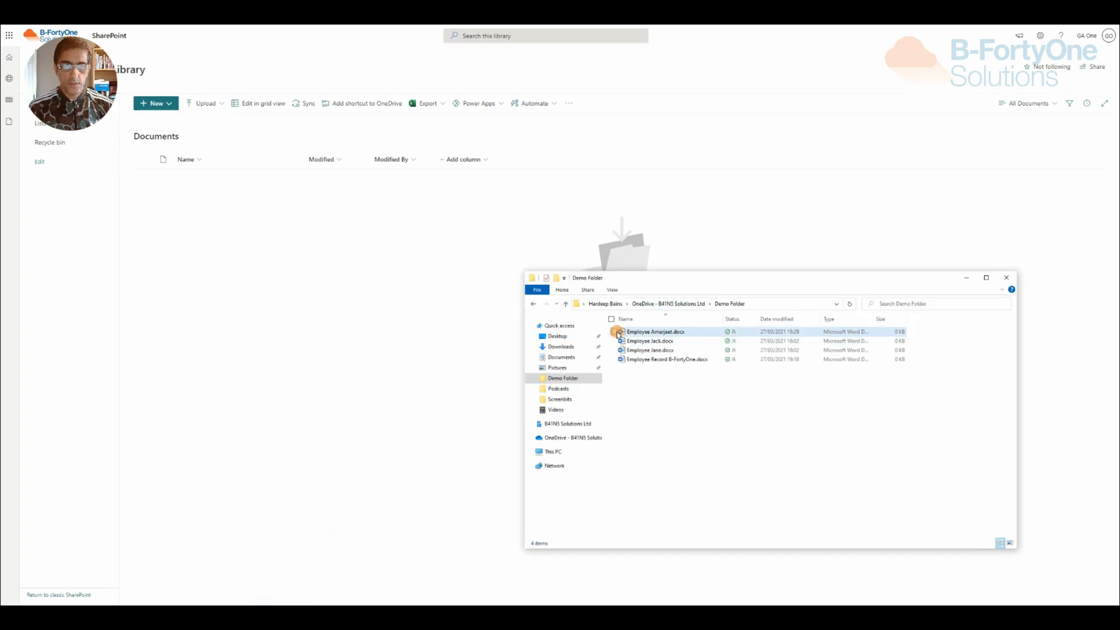
left_click(614, 340)
left_click_drag(630, 337, 328, 262)
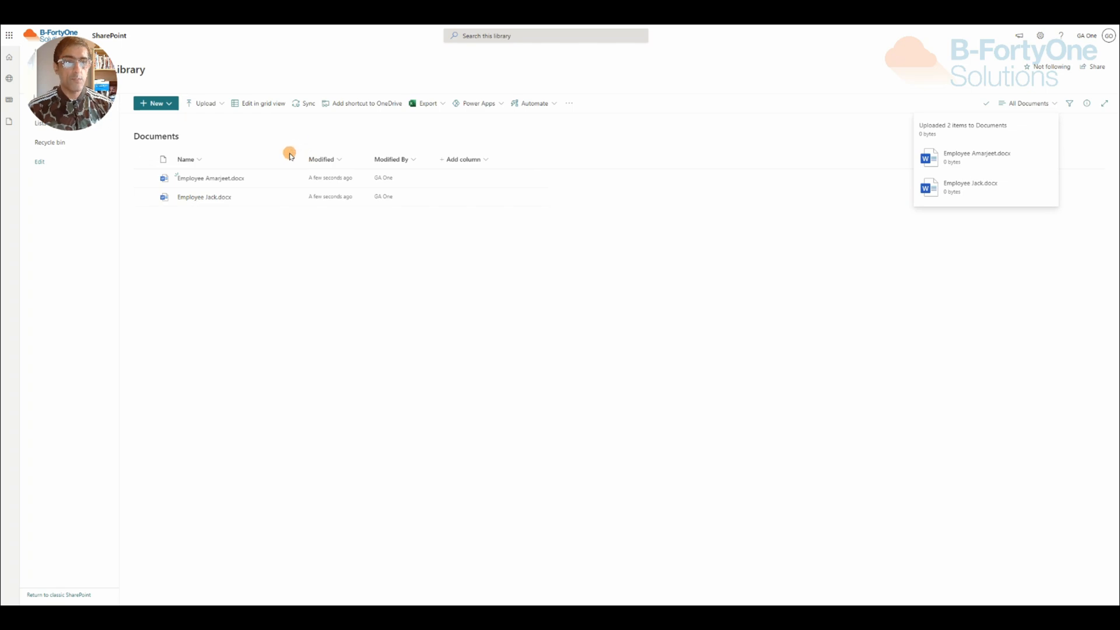
- Examine who has direct access to the first uploaded employee document, including the Practice Library groups
left_click(291, 178)
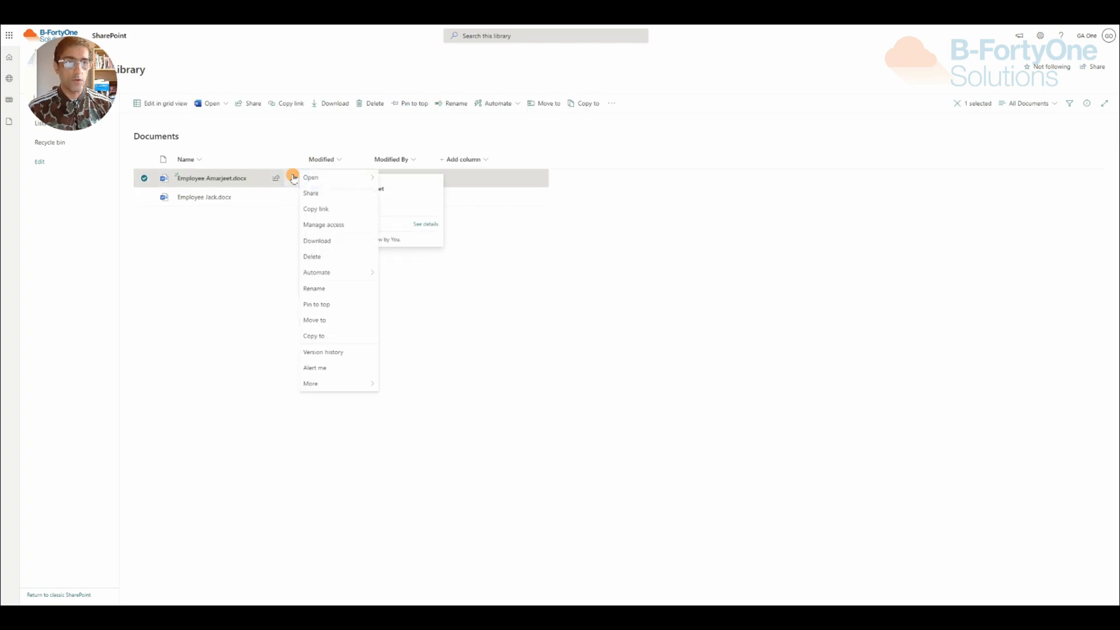
left_click(333, 241)
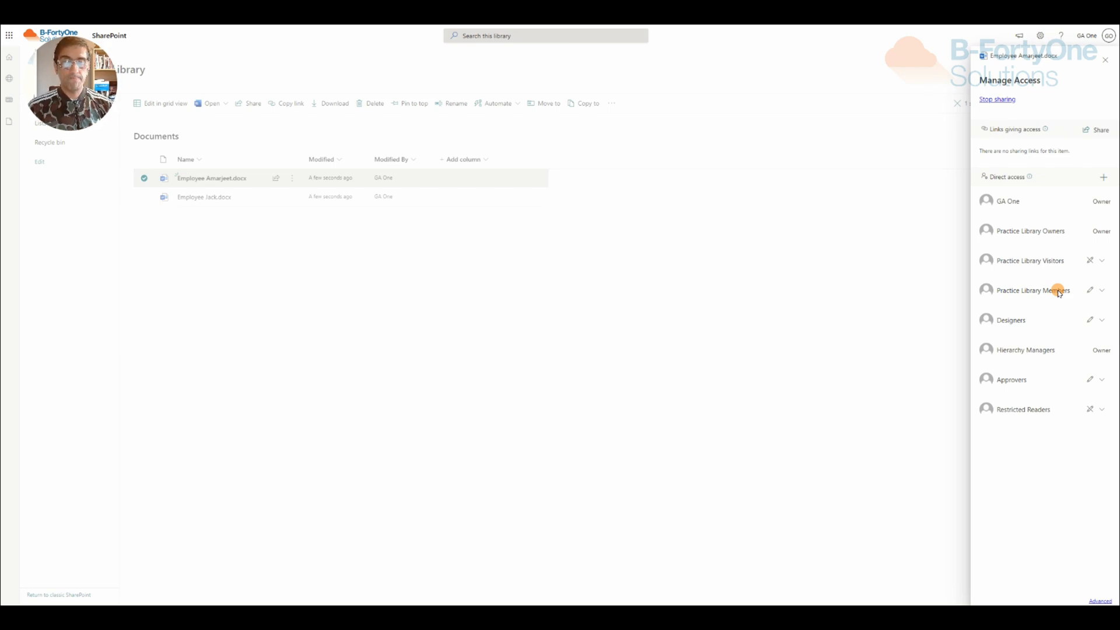
left_click(552, 264)
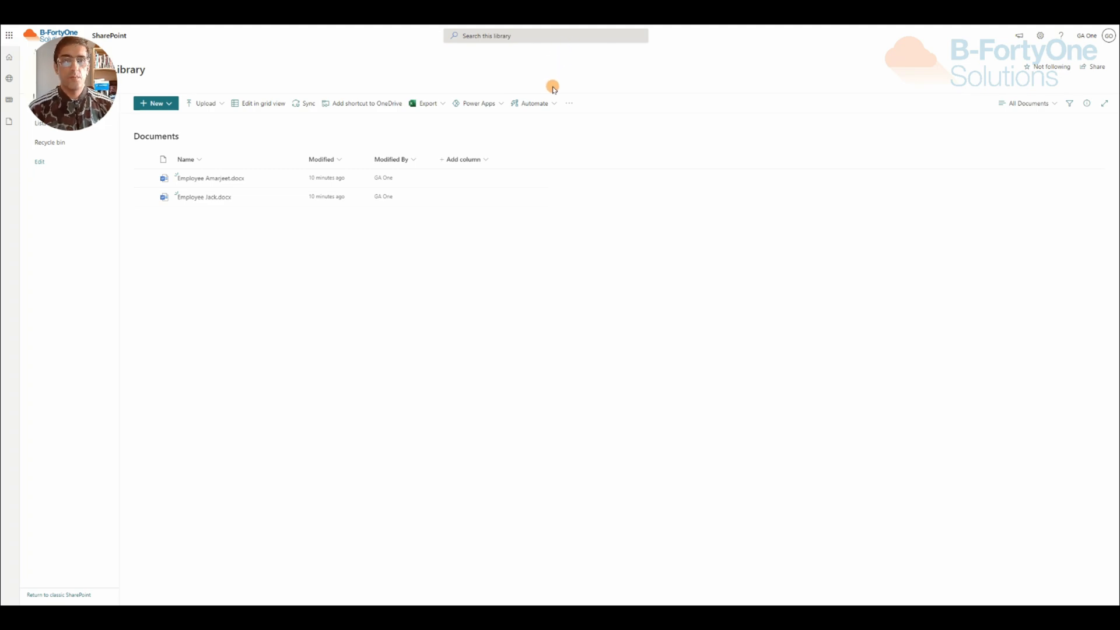
- Switch to Power Automate from the library to see its flows and start a new automated cloud flow
left_click(548, 103)
mouse_move(549, 122)
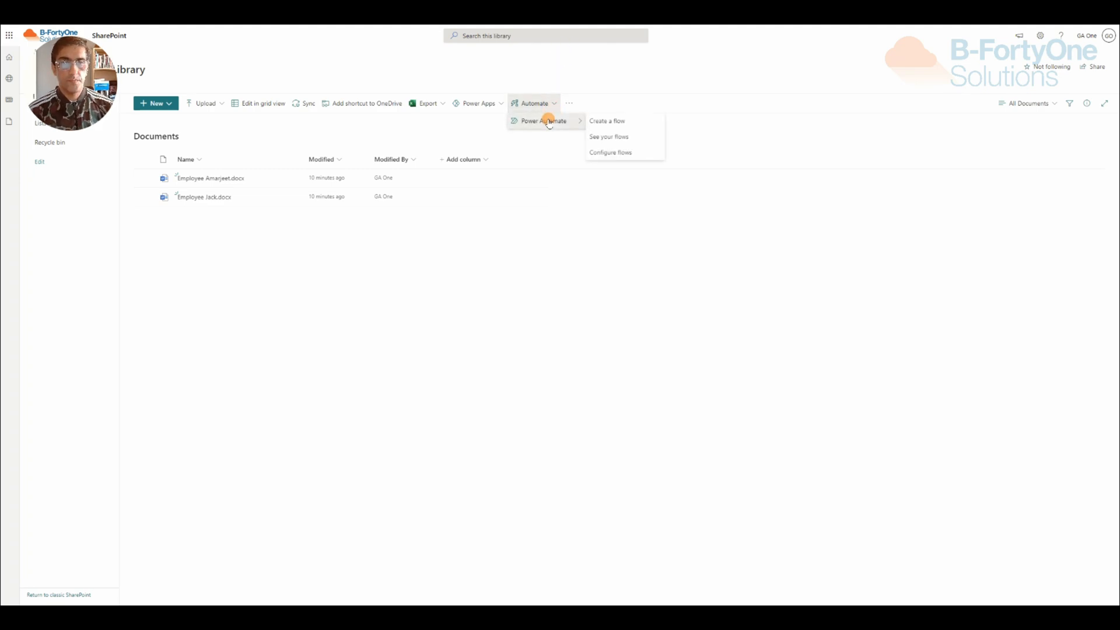
left_click(620, 138)
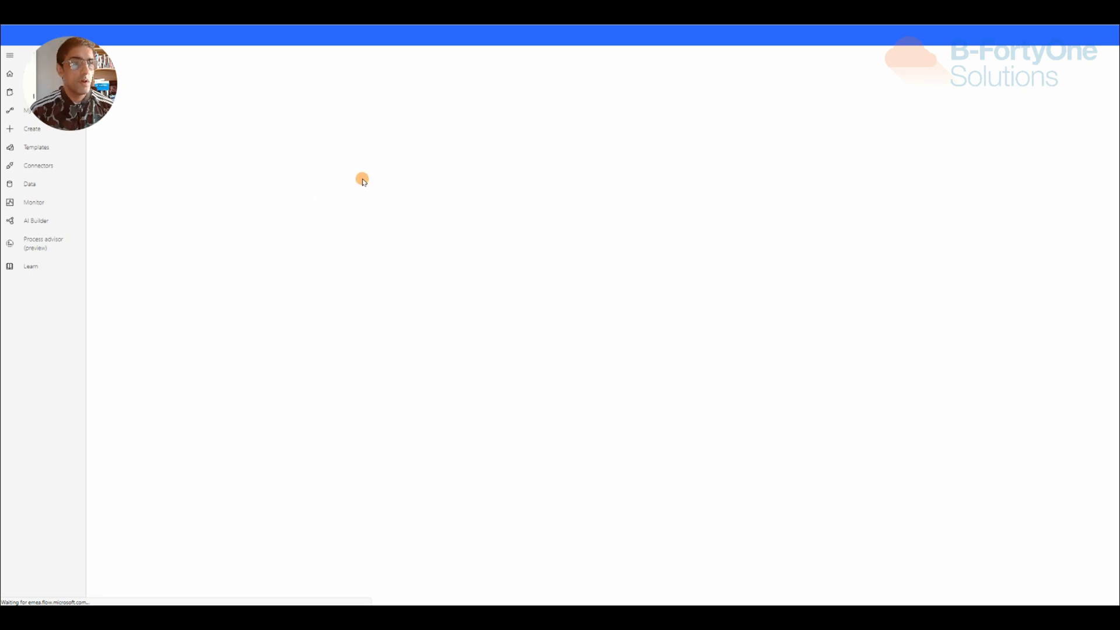
left_click(141, 62)
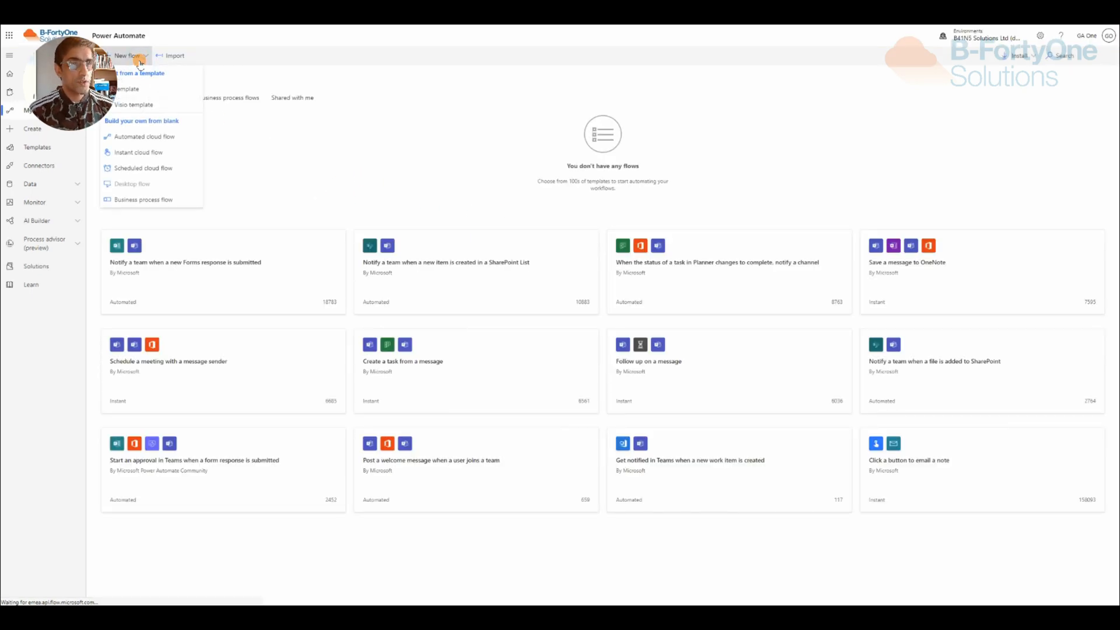
left_click(135, 137)
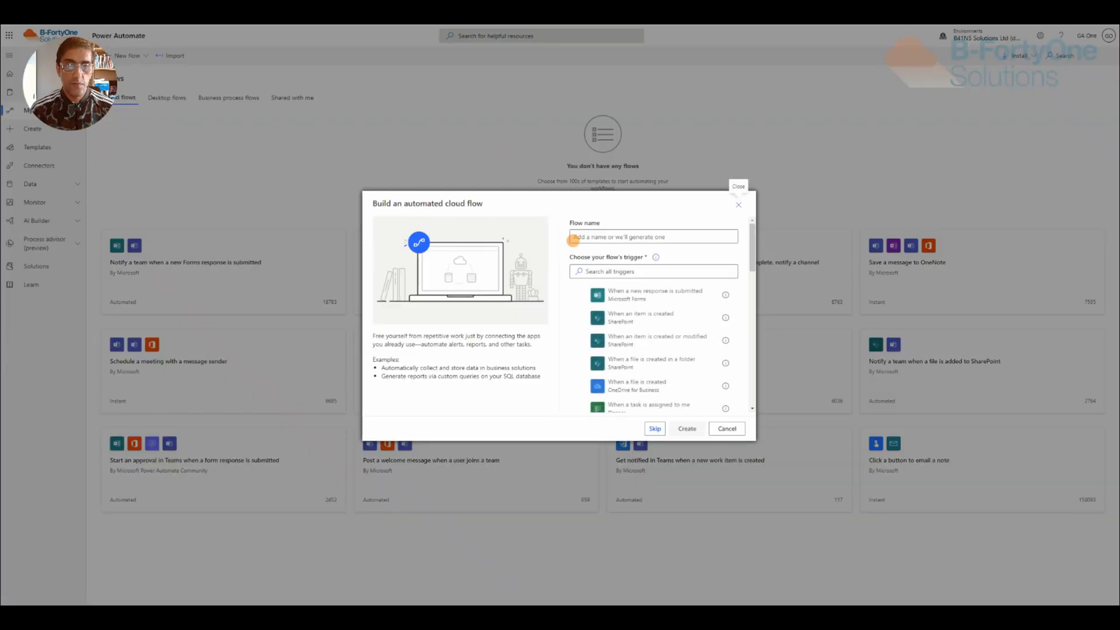
- Create a flow named Private Docs, triggered when a file is created in the Documents folder of the Practice Library site
left_click(643, 236)
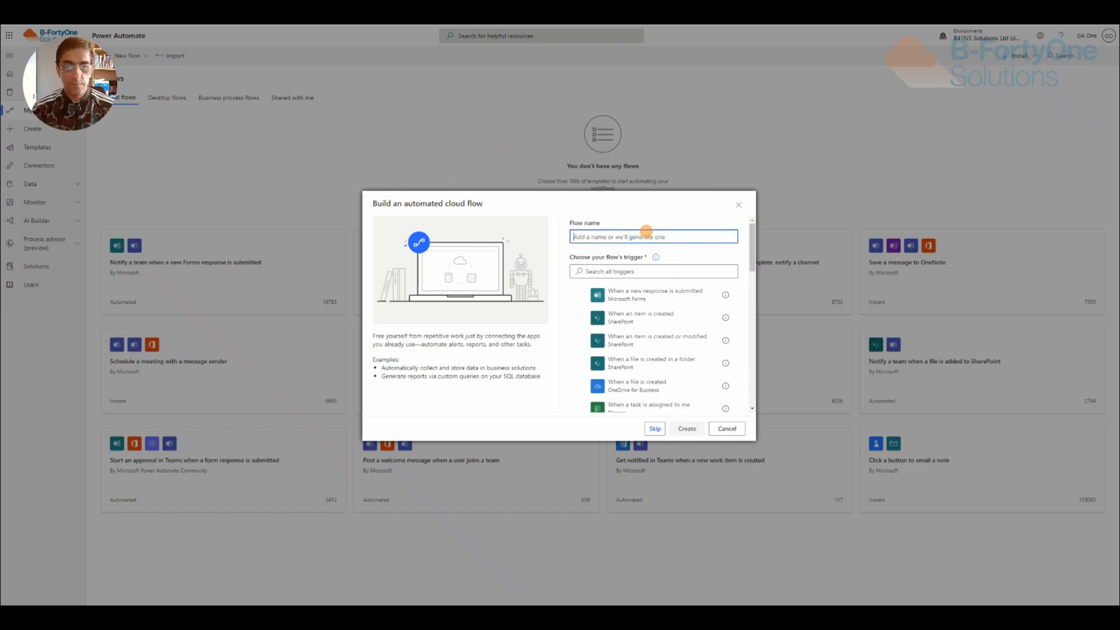
type("Private Docs")
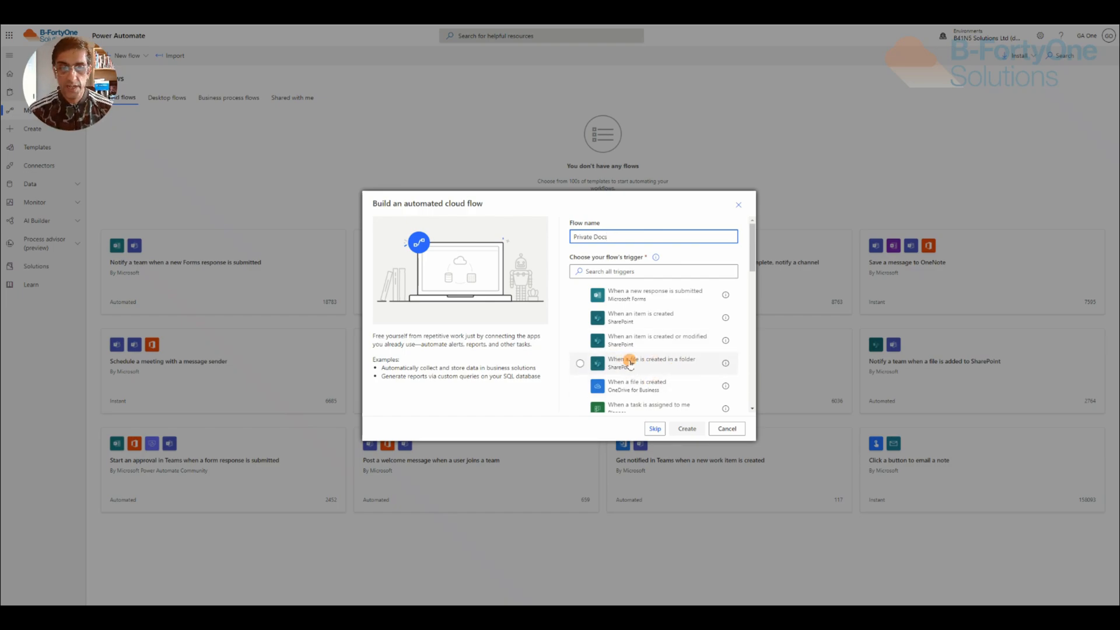
left_click(655, 364)
left_click(686, 428)
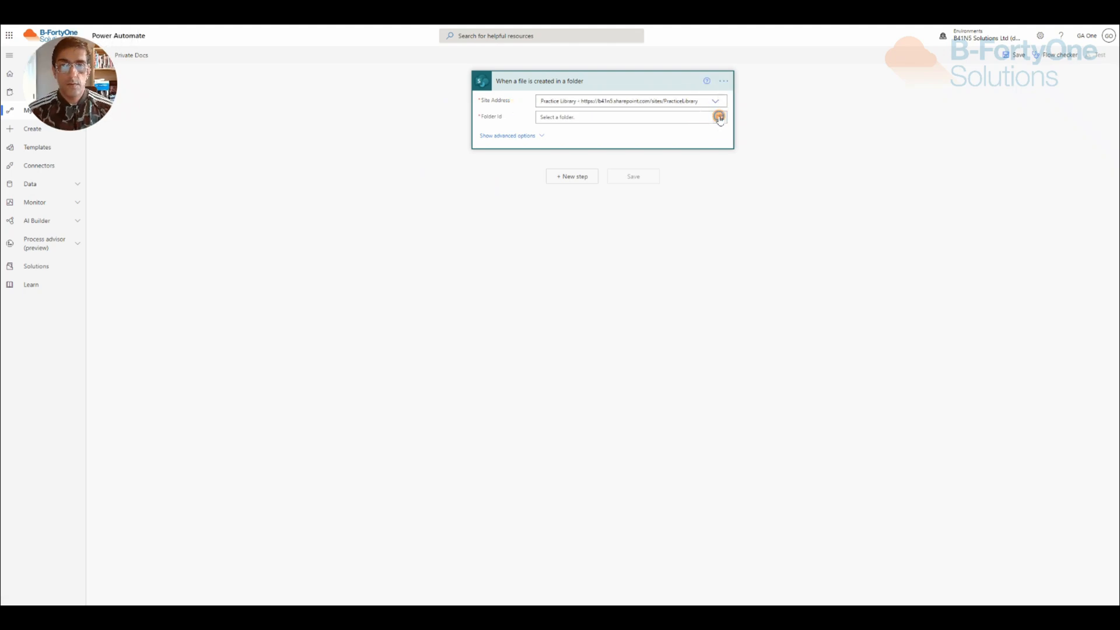
left_click(720, 117)
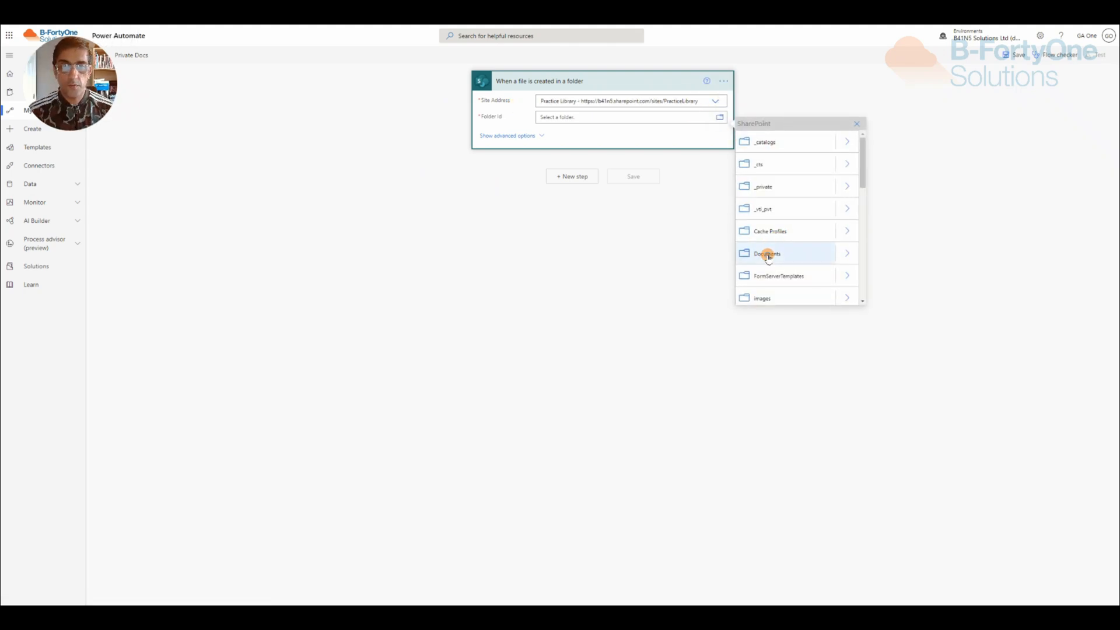
left_click(767, 254)
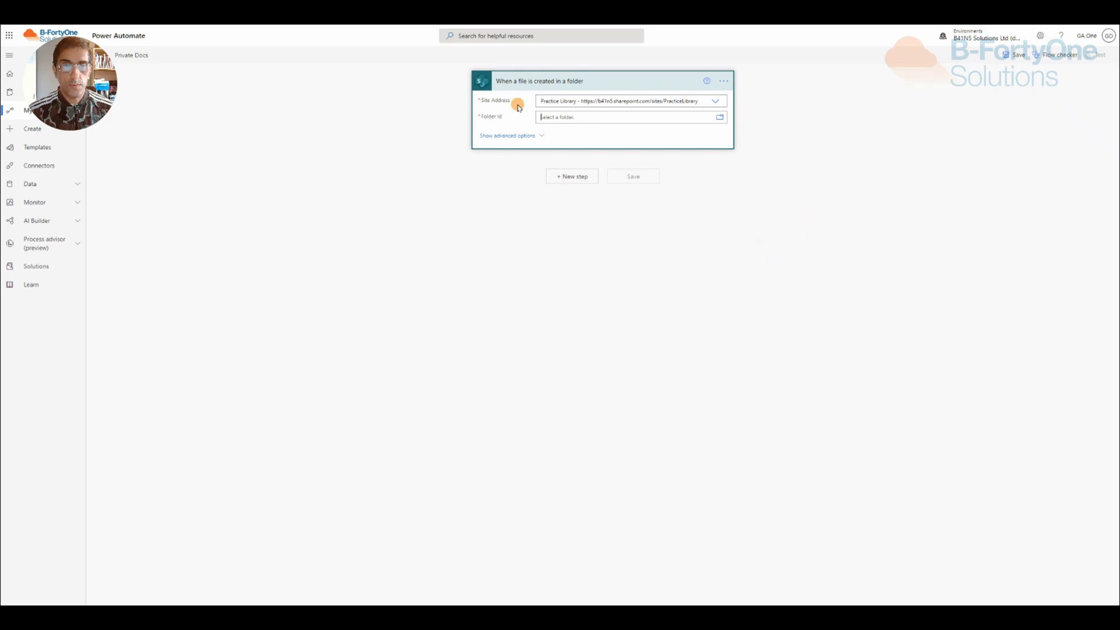
- Add the SharePoint action Get files (properties only) for the Documents library of the Practice Library site
left_click(571, 176)
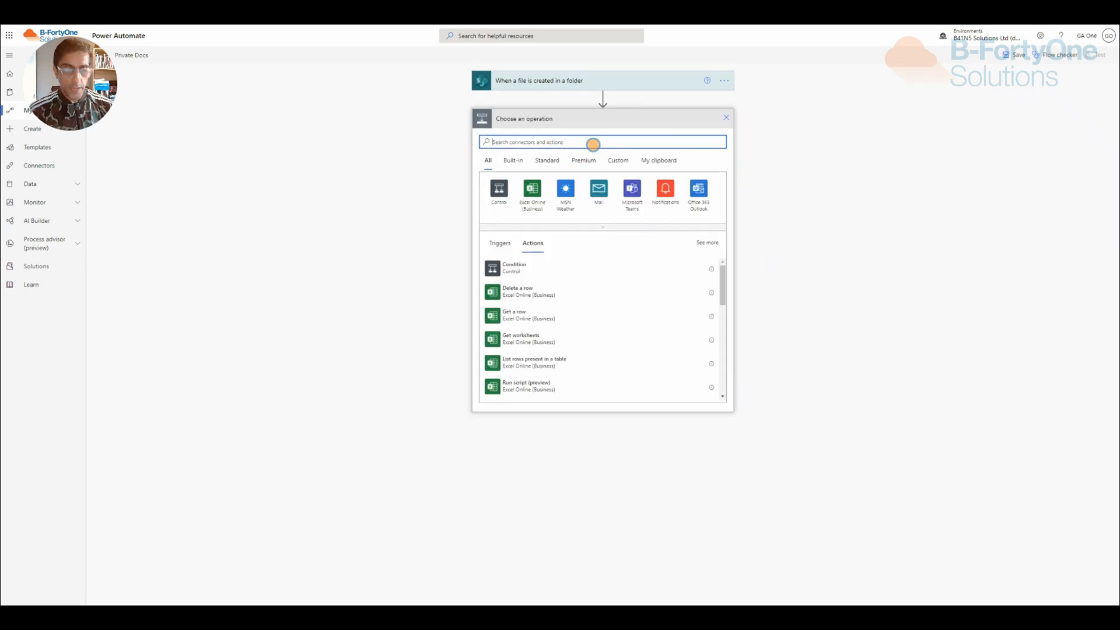
type("get file")
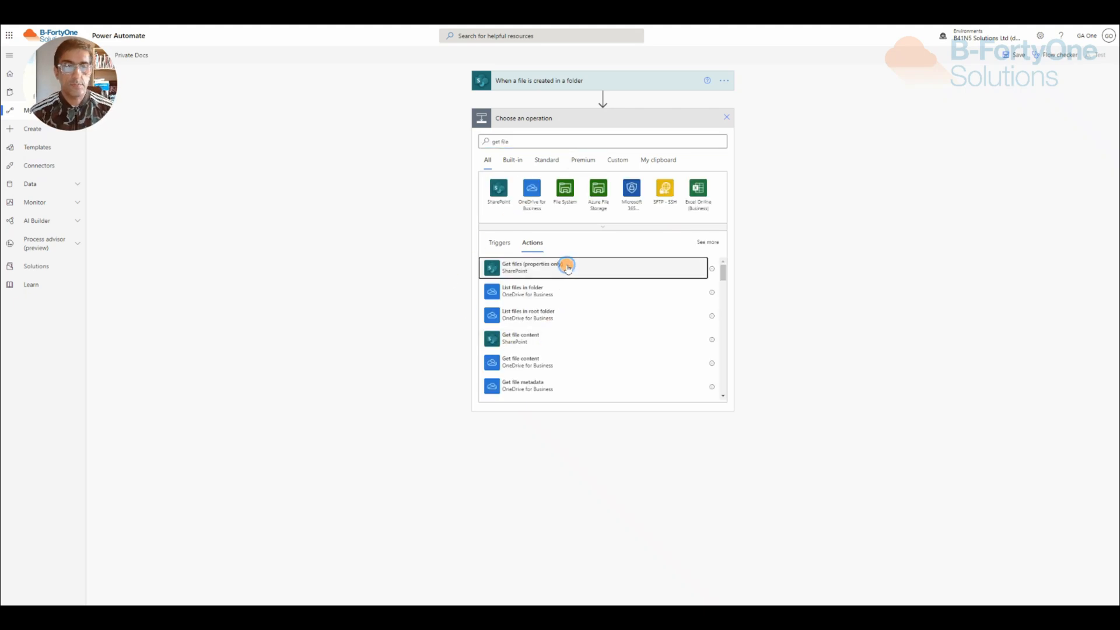
left_click(564, 266)
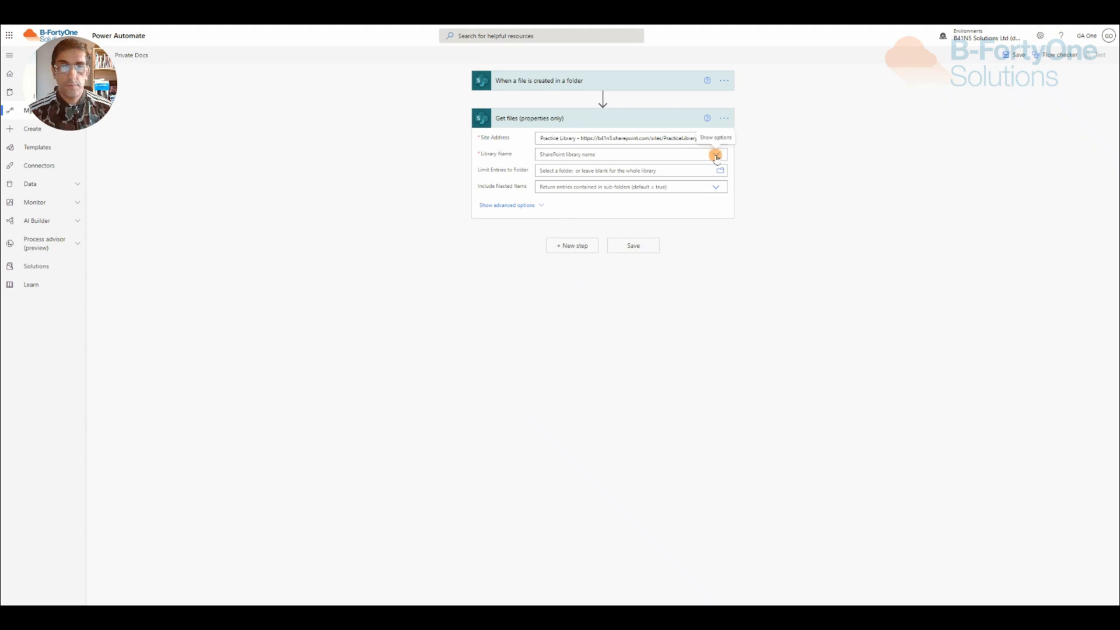
left_click(716, 156)
left_click(558, 169)
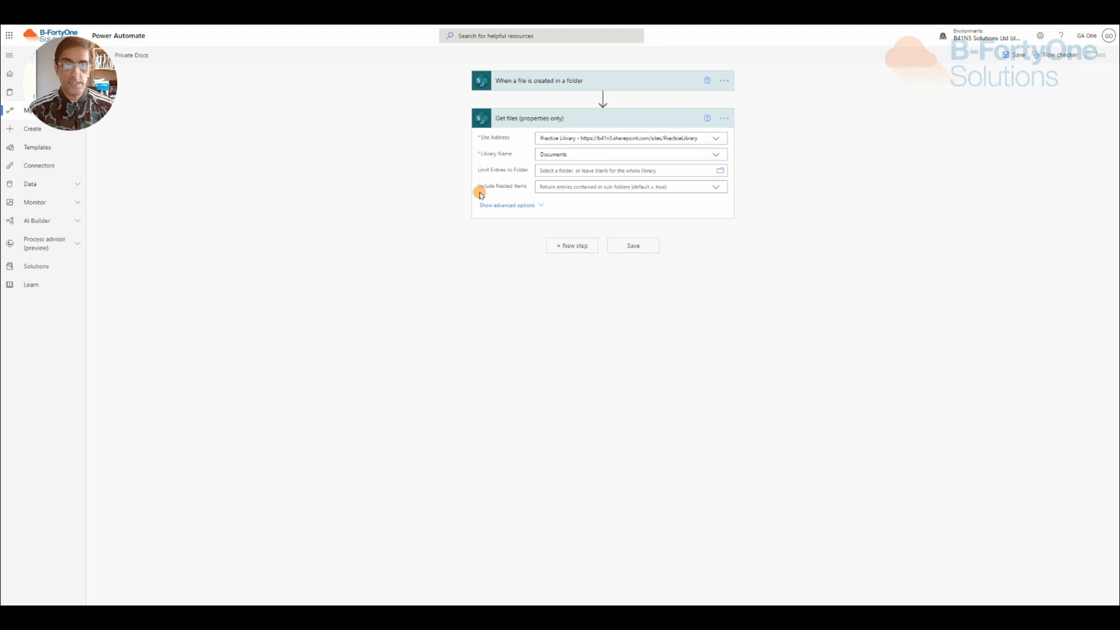
- Add an Apply to each loop that runs over the value list from Get files (properties only)
left_click(572, 246)
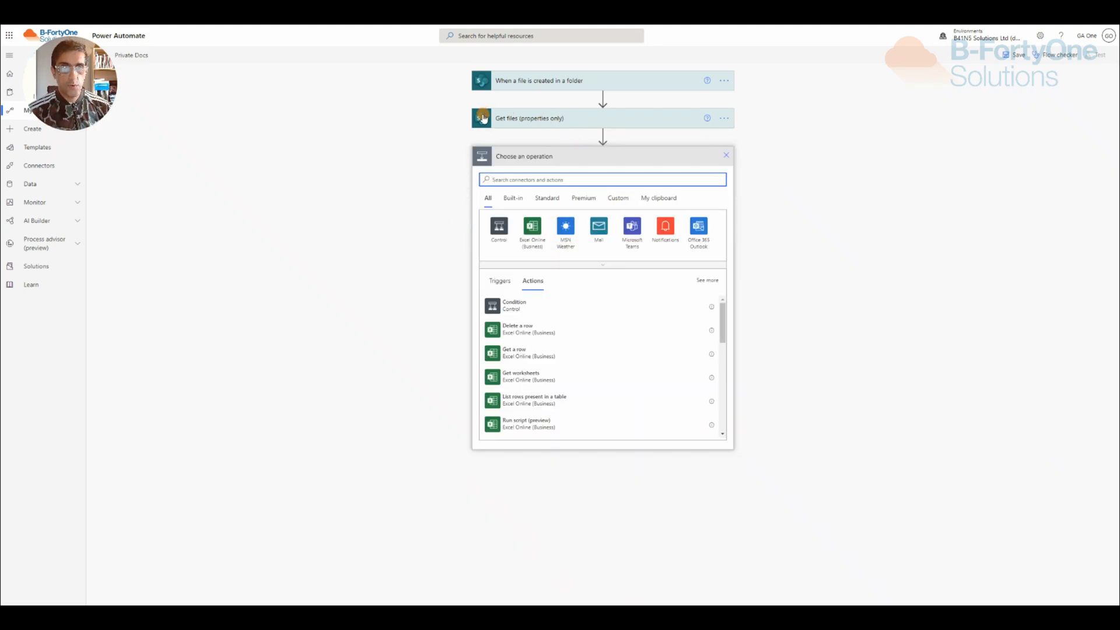
left_click(631, 182)
type("apply")
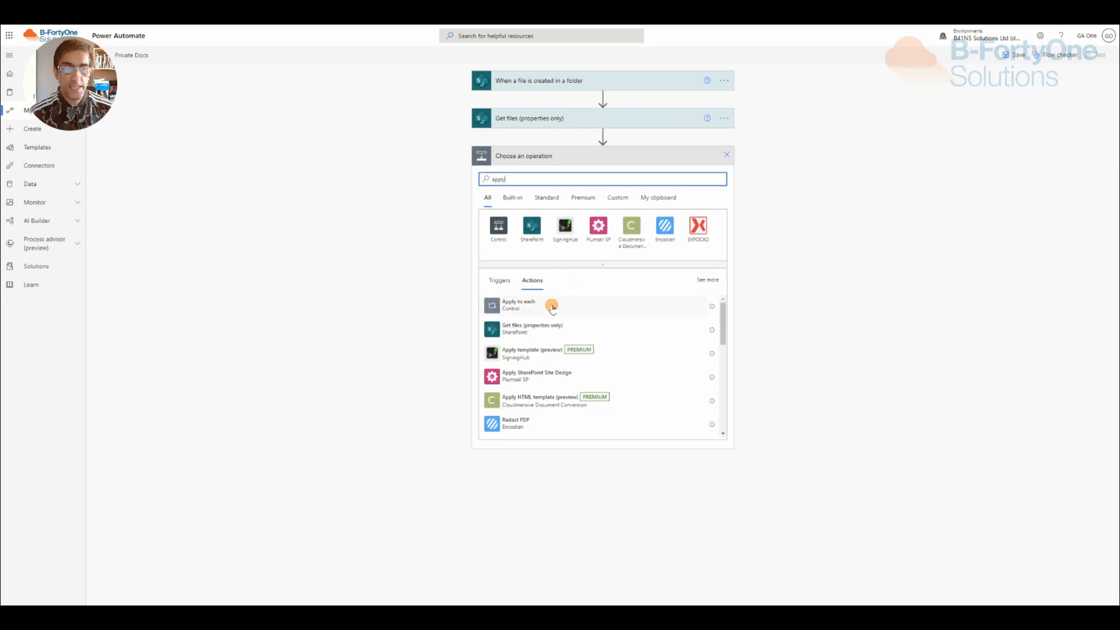
left_click(552, 307)
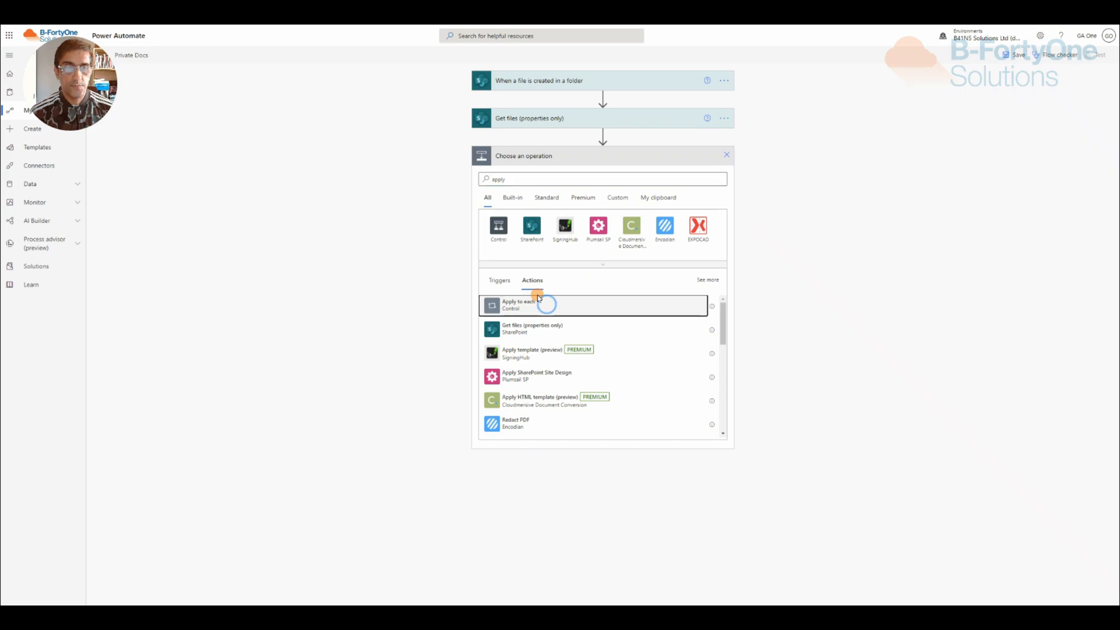
left_click(594, 185)
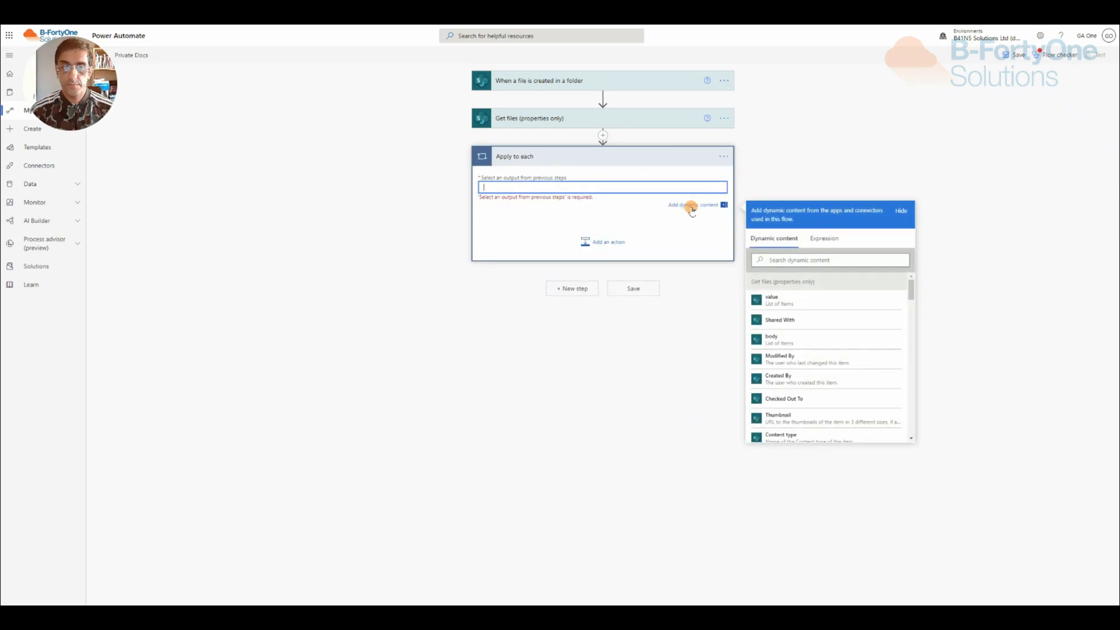
left_click(793, 296)
- Inside the loop, add Stop sharing an item or a file for the Documents library, using the ID from Get files
left_click(603, 235)
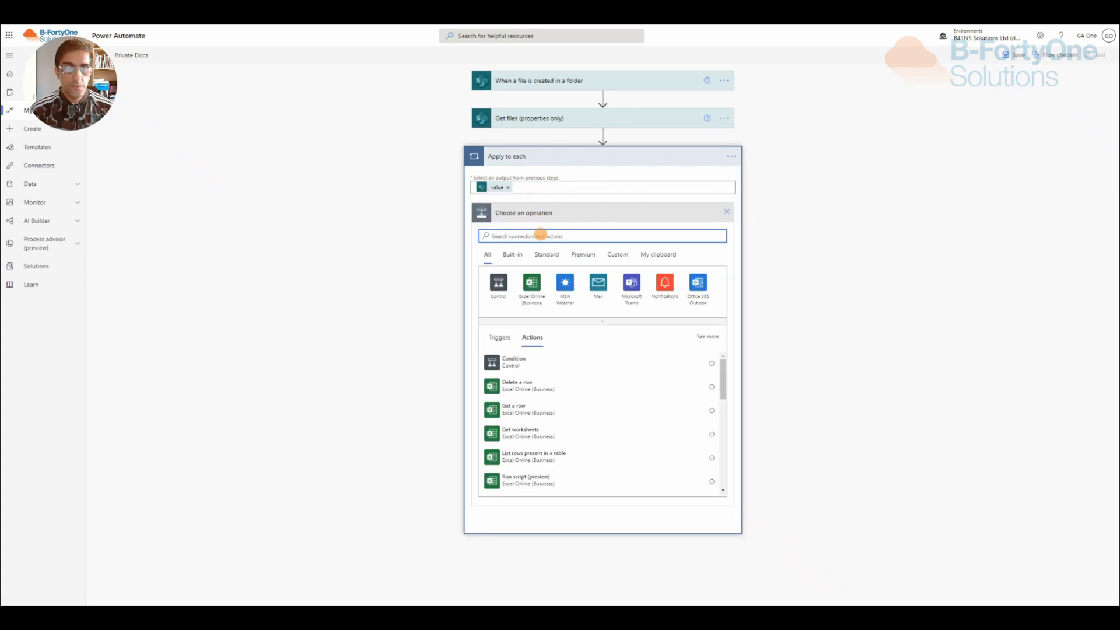
type("stop")
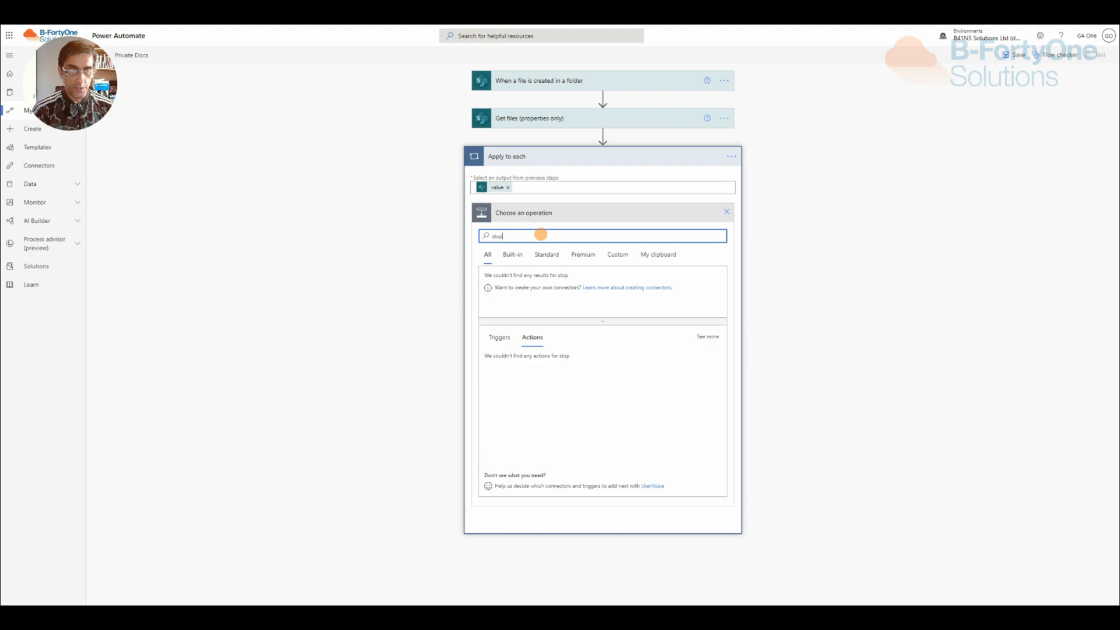
type(" sharing")
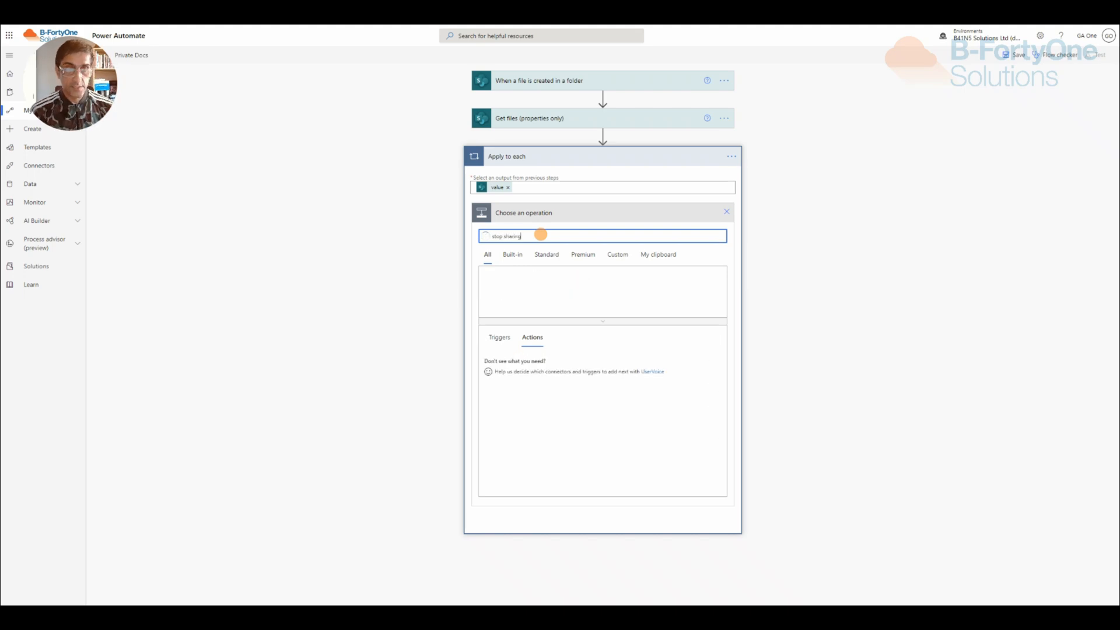
left_click(540, 359)
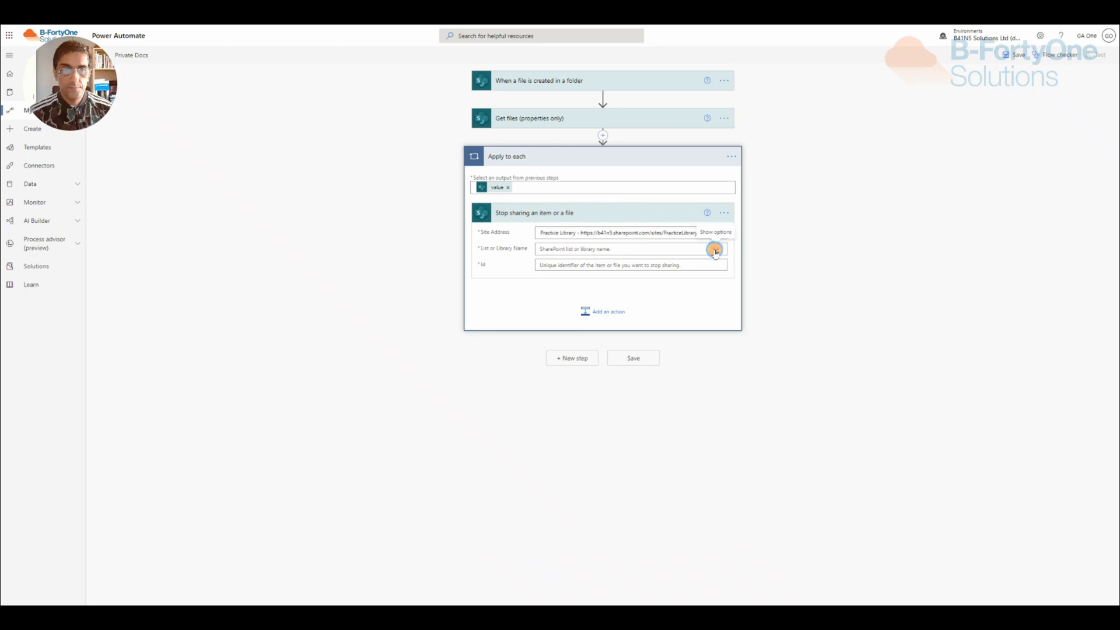
left_click(715, 250)
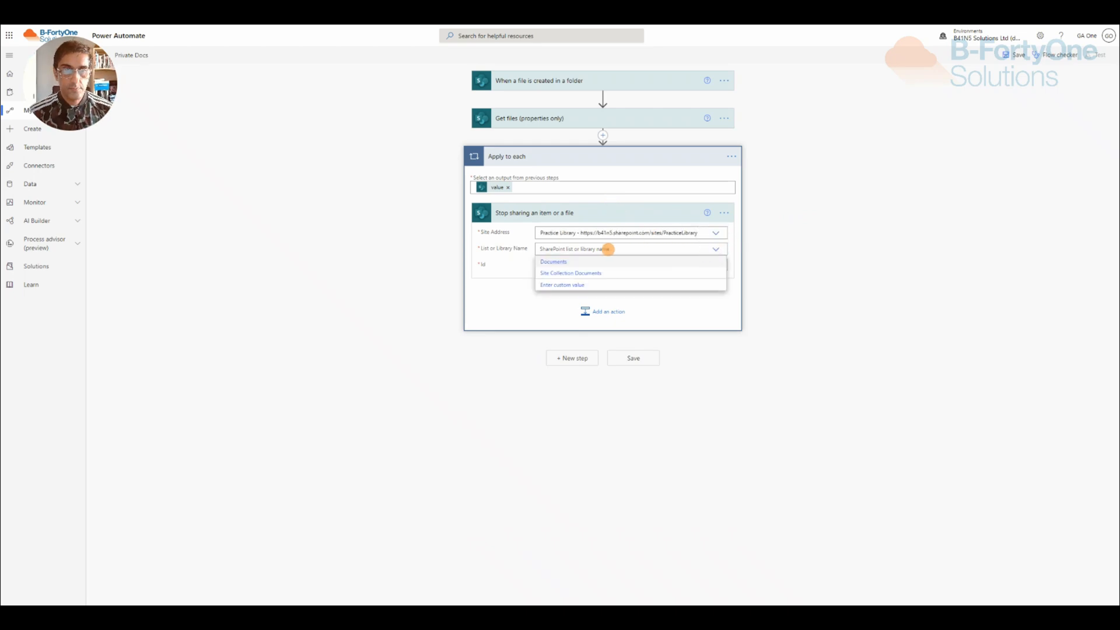
left_click(559, 263)
left_click(622, 266)
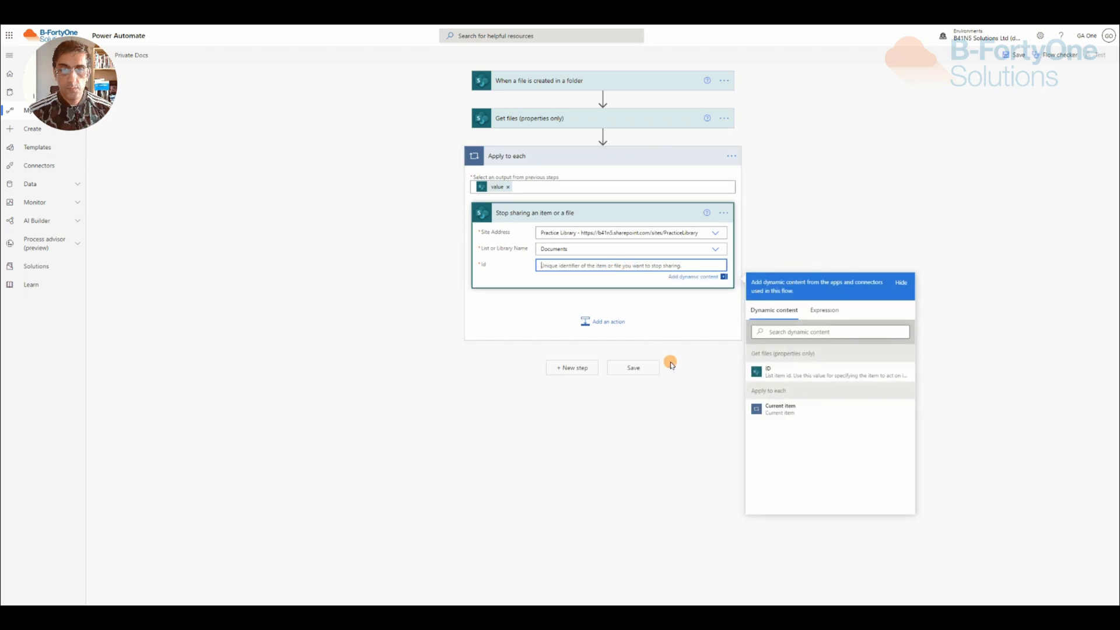
left_click(787, 371)
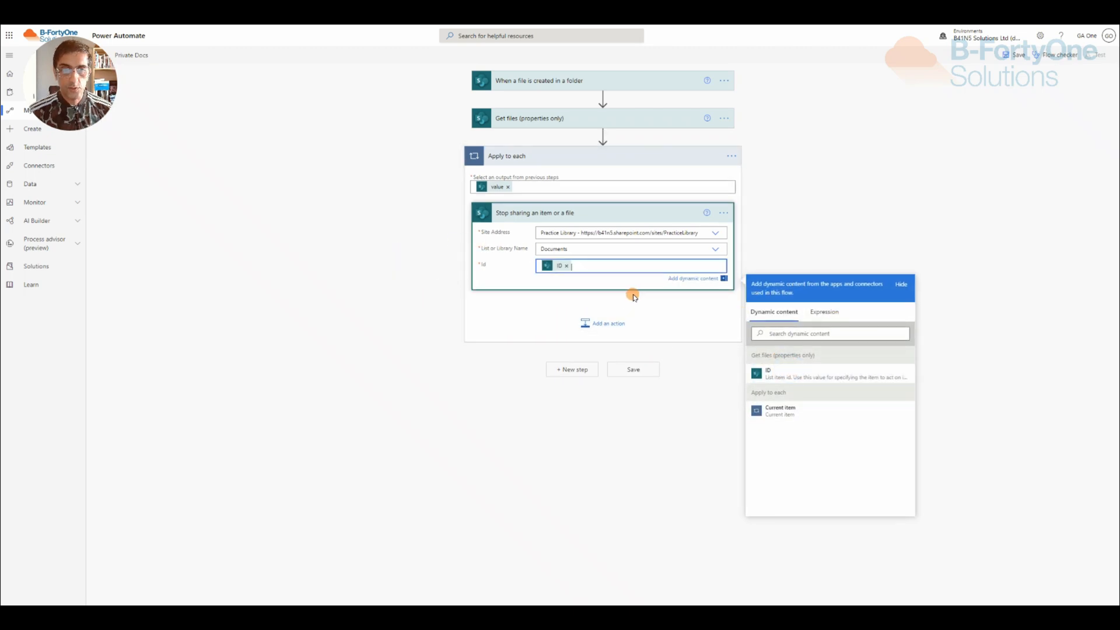
- Add Grant access to an item or a folder inside the loop, for the Documents library with the ID from Get files
left_click(610, 327)
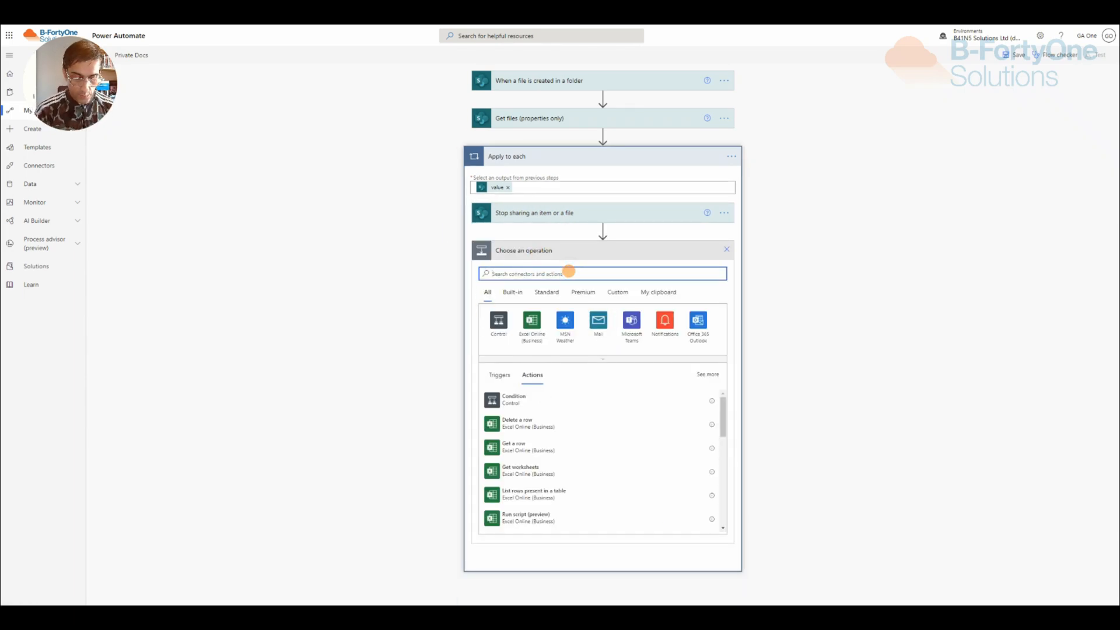
type("grant acc")
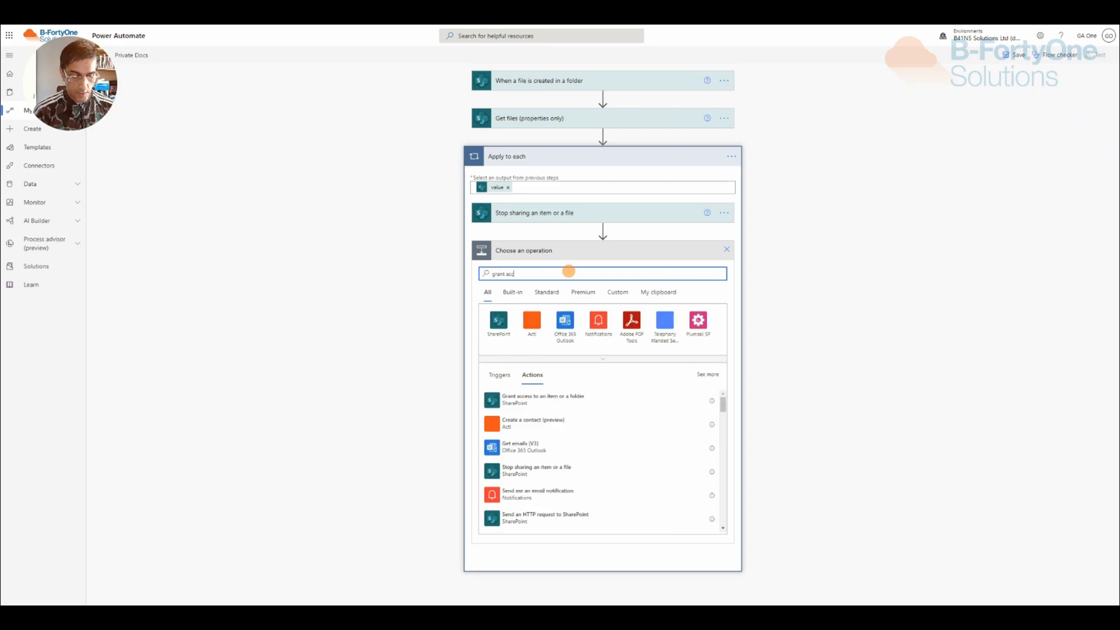
left_click(536, 399)
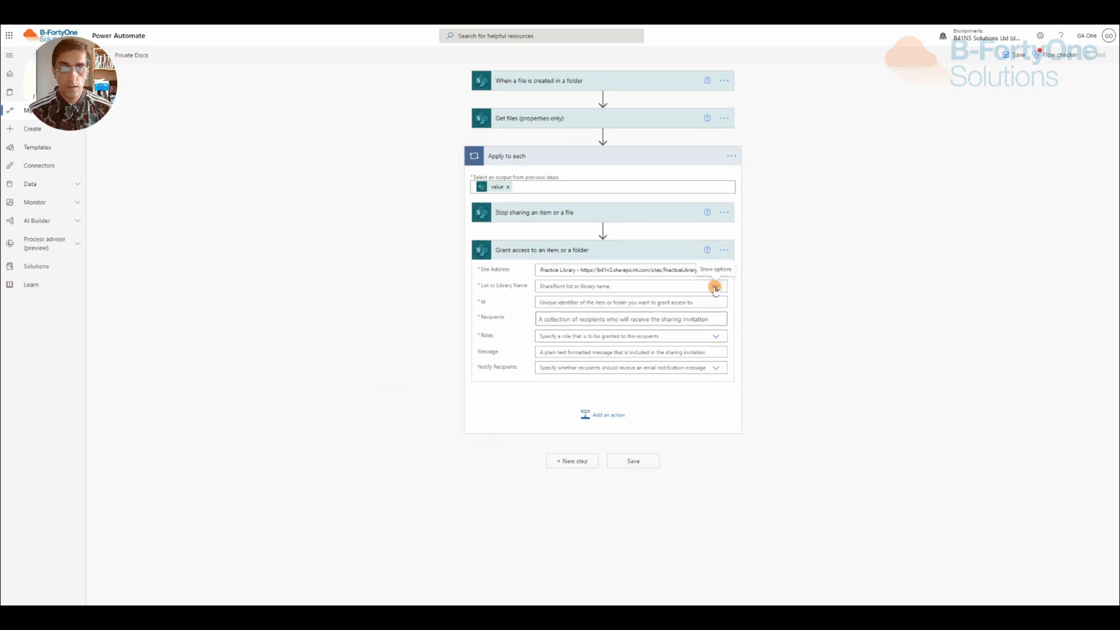
left_click(715, 288)
left_click(555, 298)
left_click(562, 302)
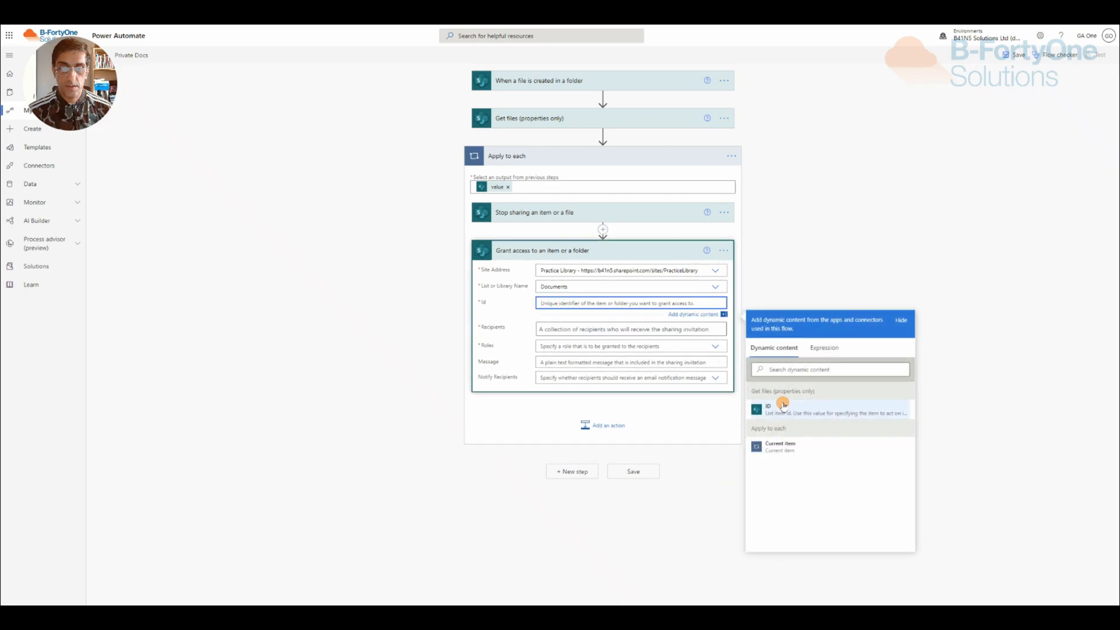
left_click(781, 406)
- Set the Grant access action's recipient to Created By Email with the Can edit role, and save the flow
left_click(614, 331)
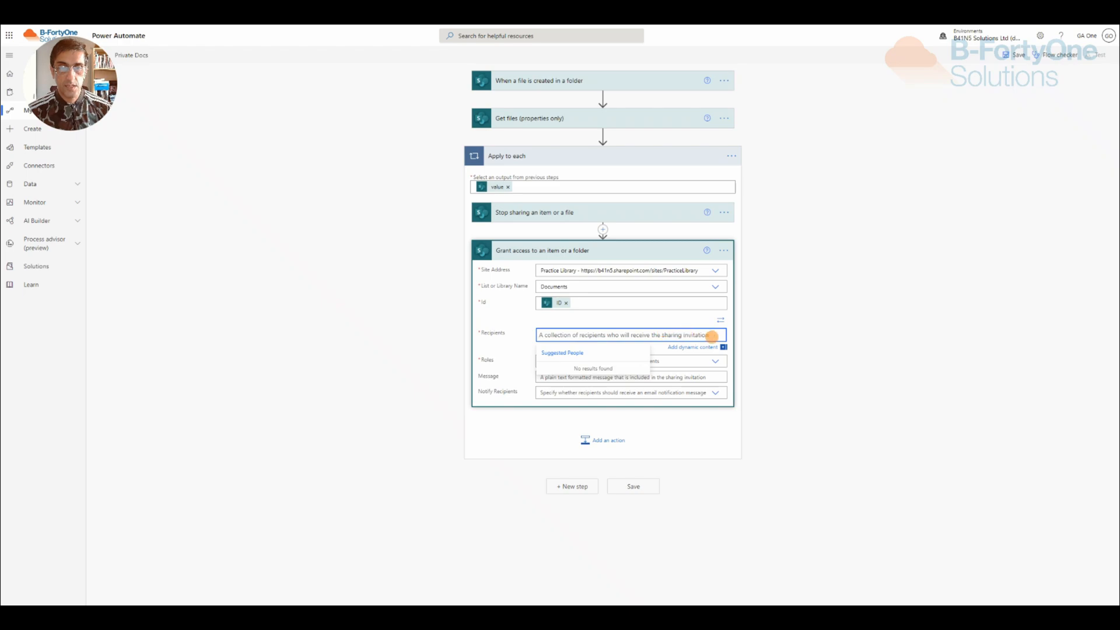
left_click(699, 349)
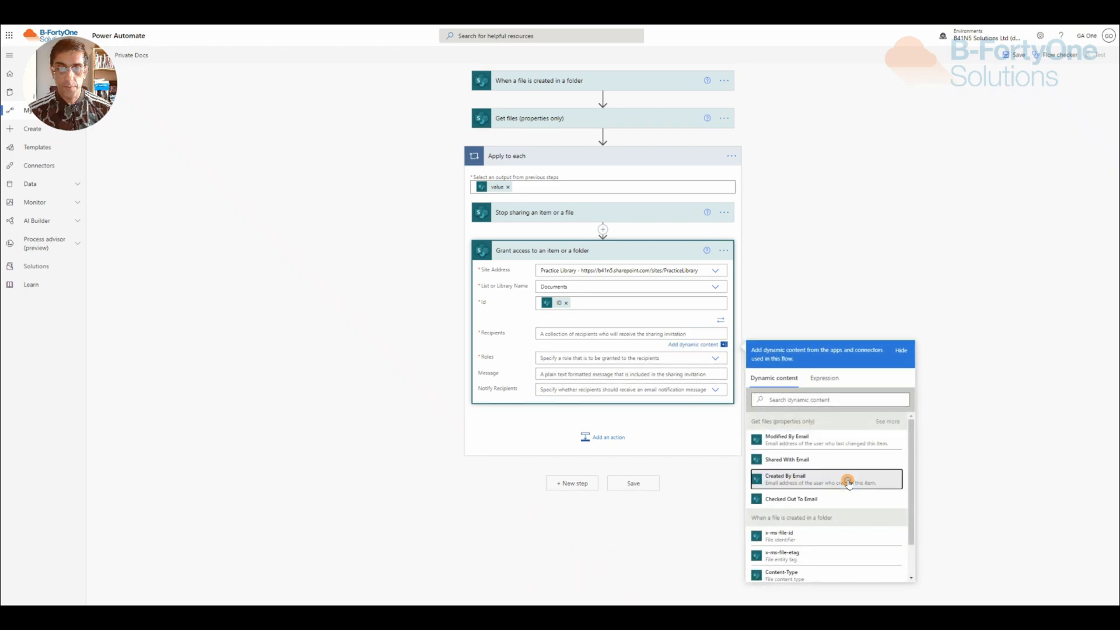
left_click(835, 475)
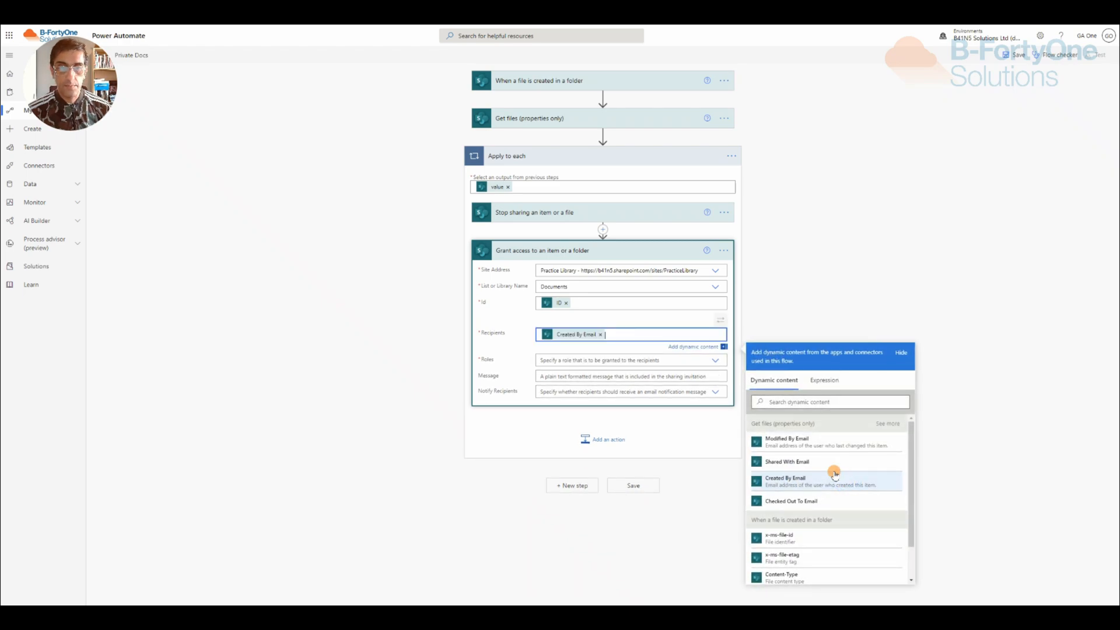
left_click(715, 359)
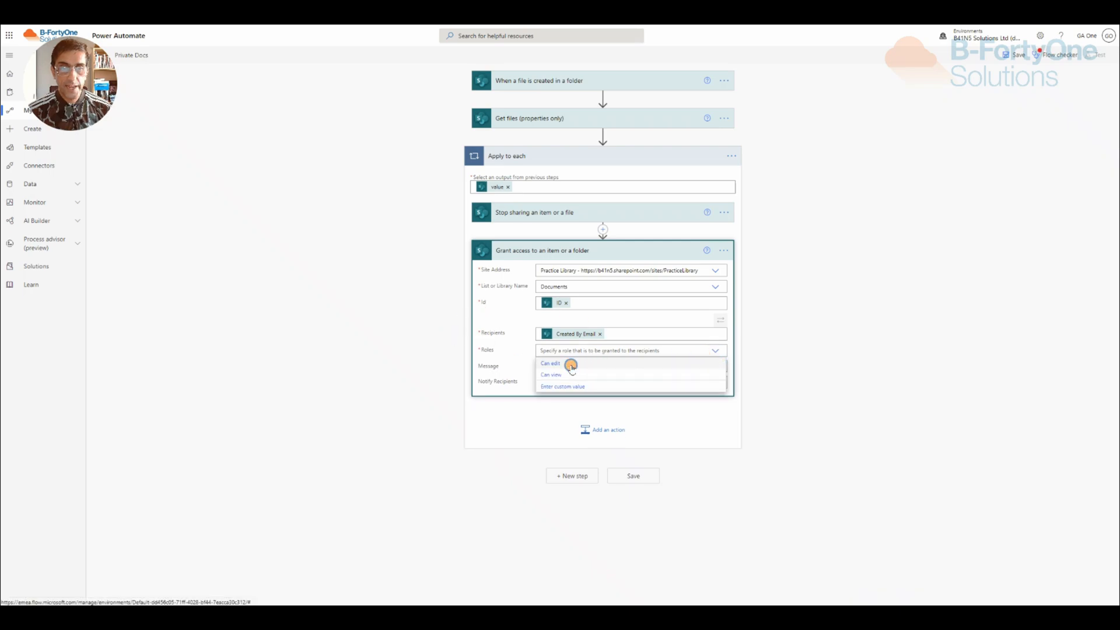
left_click(578, 365)
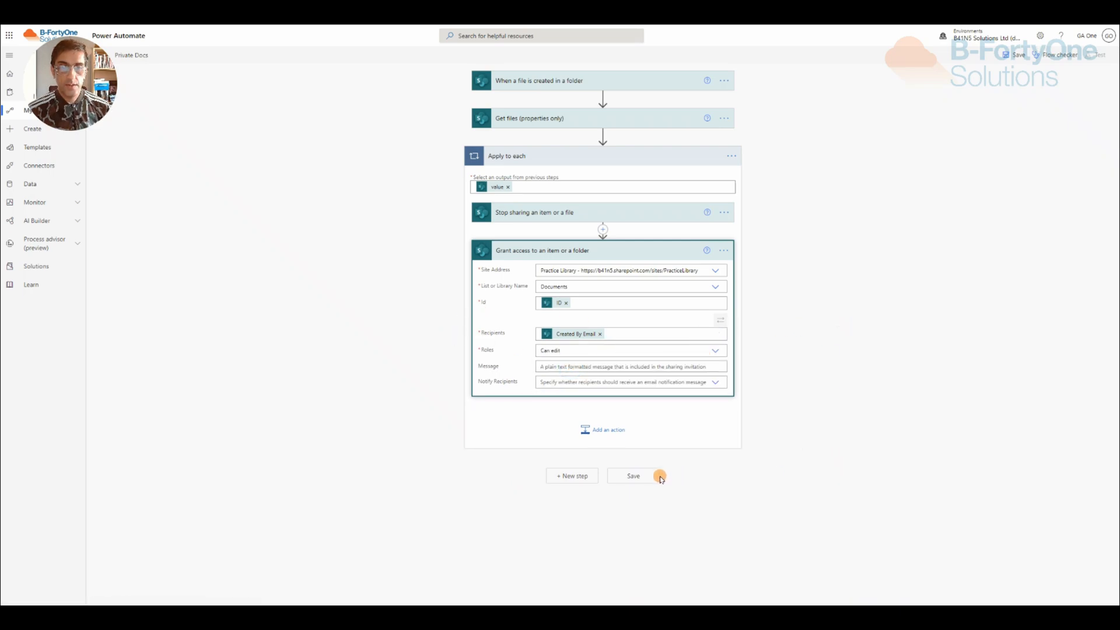
left_click(632, 476)
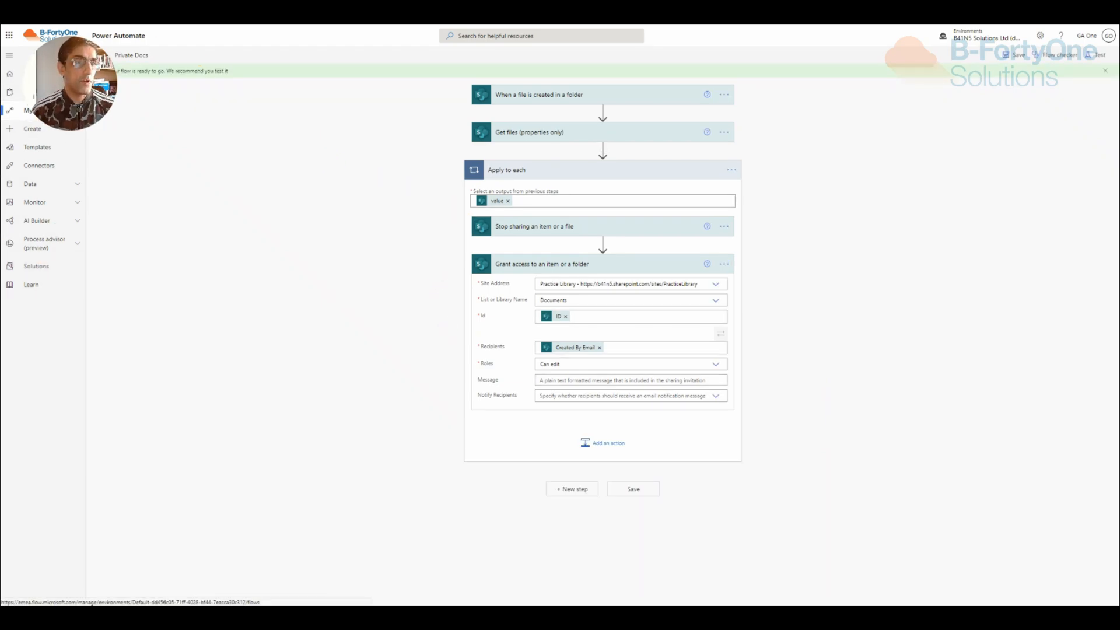
left_click(18, 111)
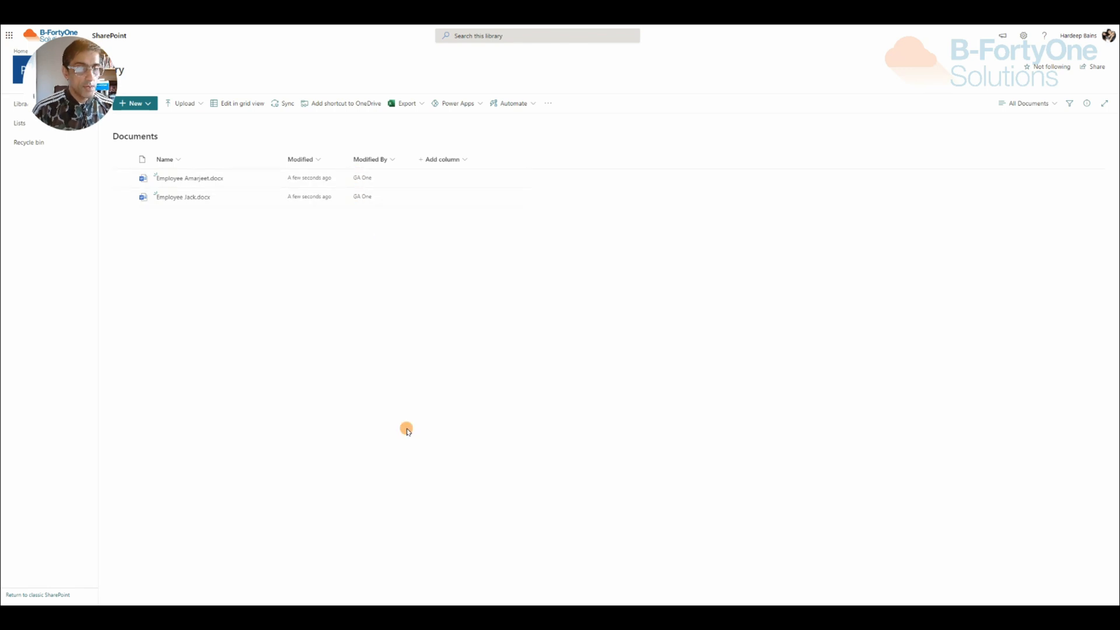
- Upload Employee Jane.docx from the local Demo Folder to the SharePoint Documents library of the Practice Library site
mouse_move(266, 577)
left_click(228, 546)
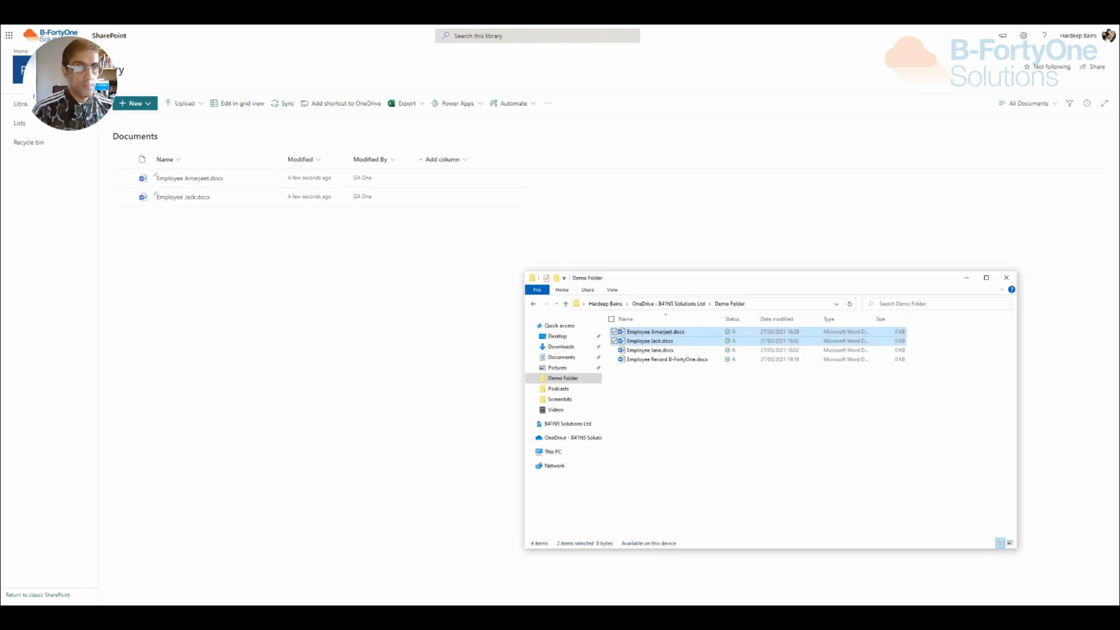
left_click_drag(647, 350, 226, 329)
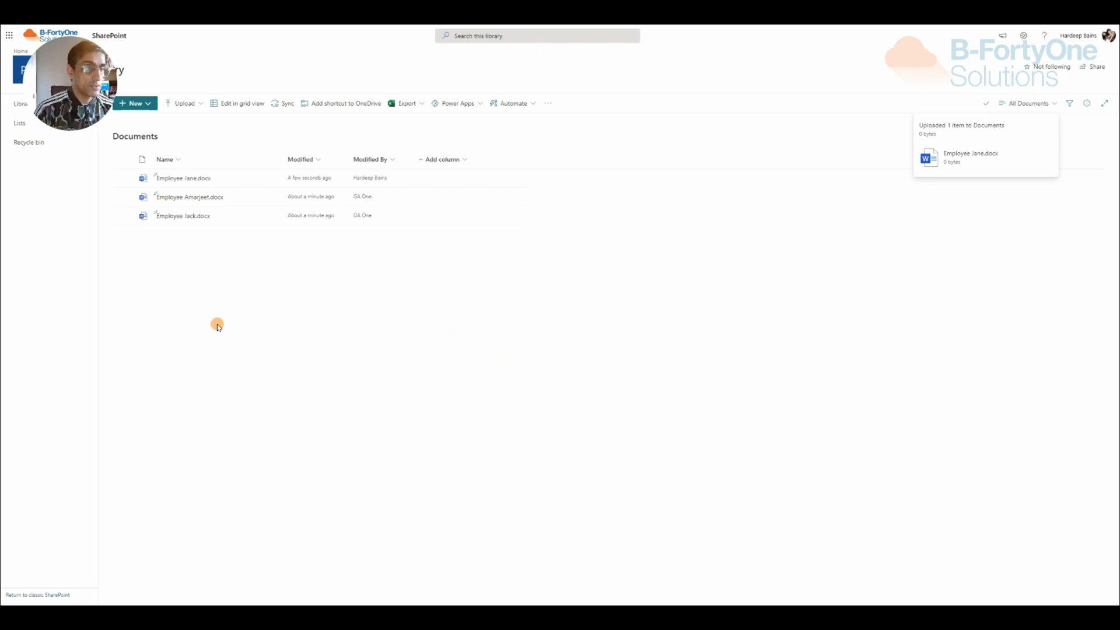
mouse_move(175, 178)
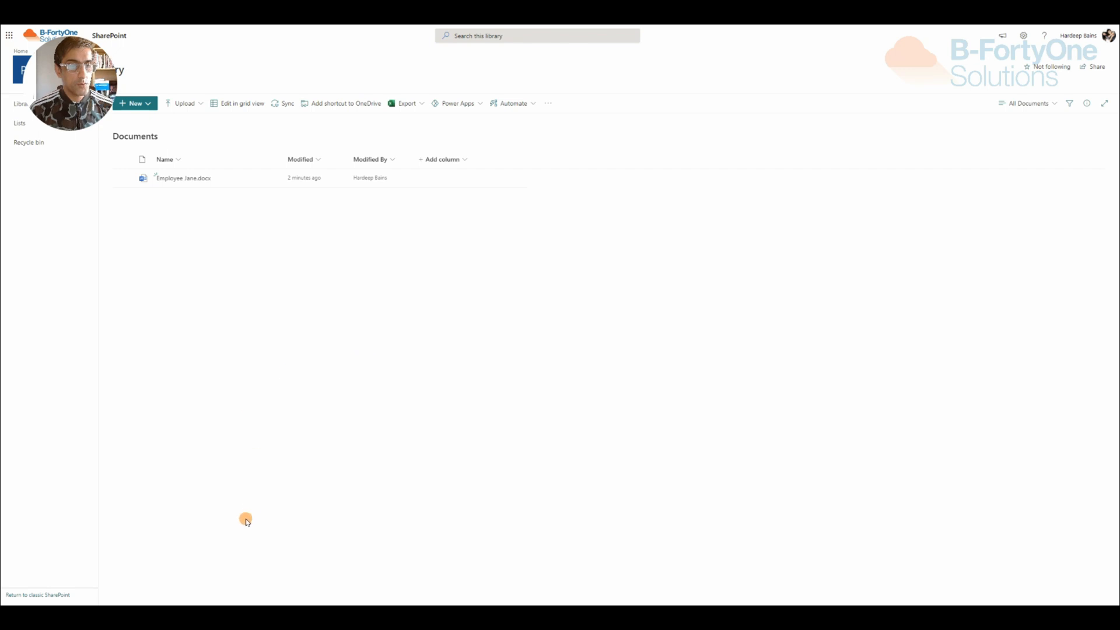
- Switch to the library window signed in as the site owner and examine who has access to Employee Jane.docx
mouse_move(246, 617)
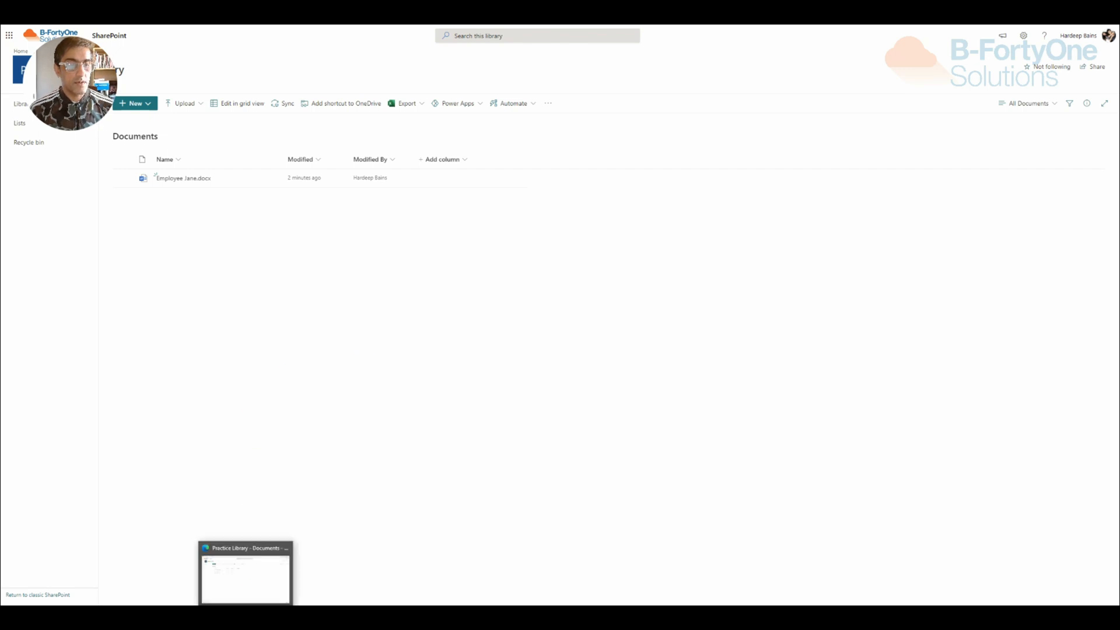
left_click(245, 575)
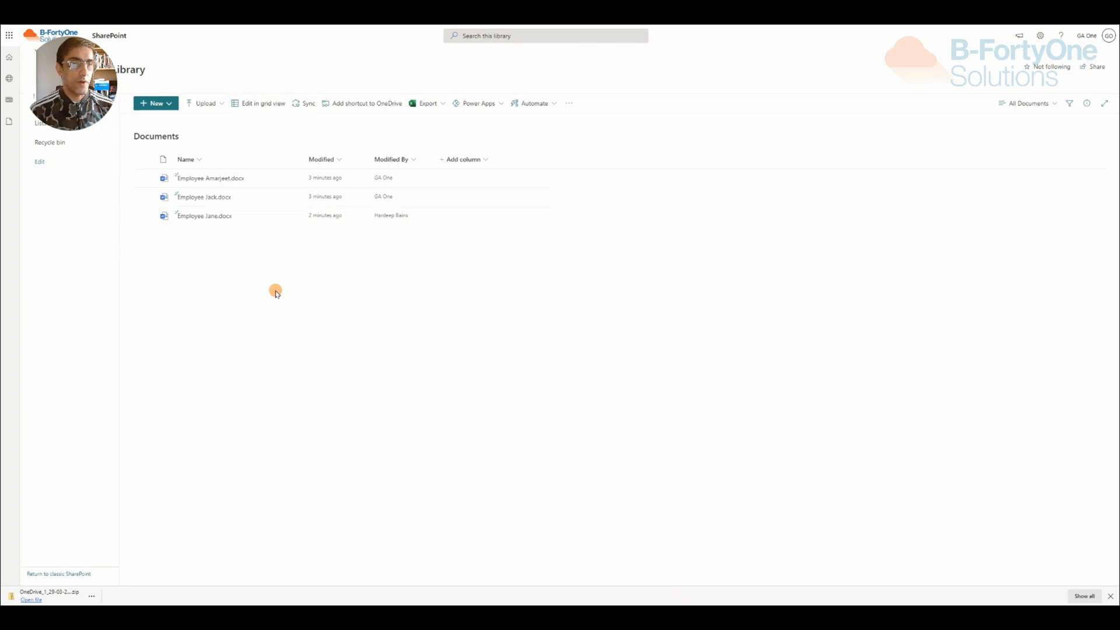
left_click(293, 219)
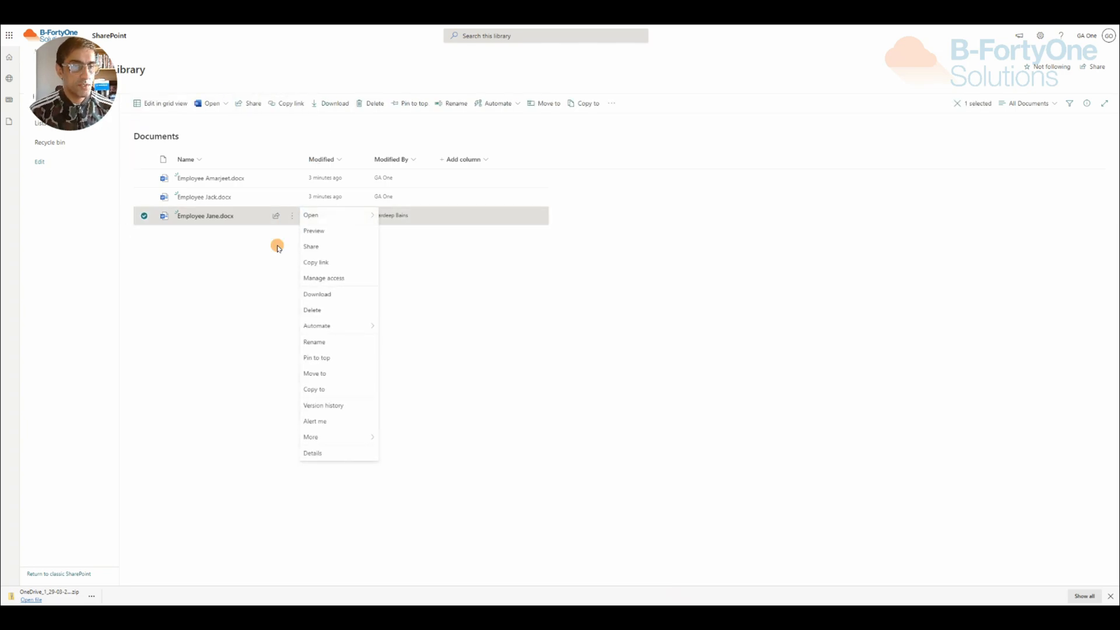
left_click(318, 278)
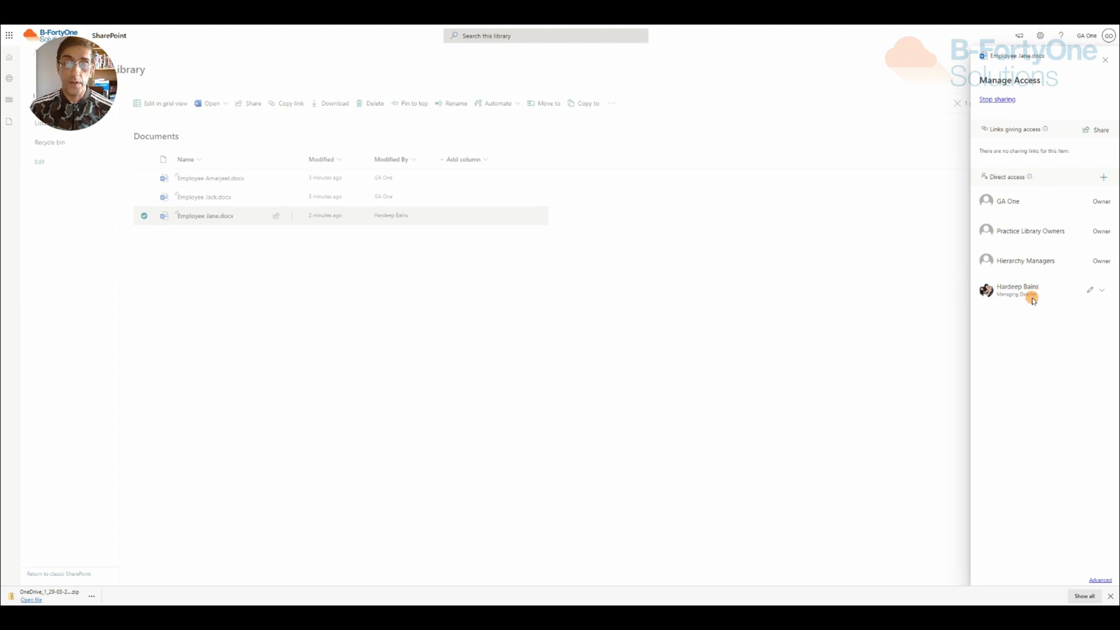
left_click(475, 339)
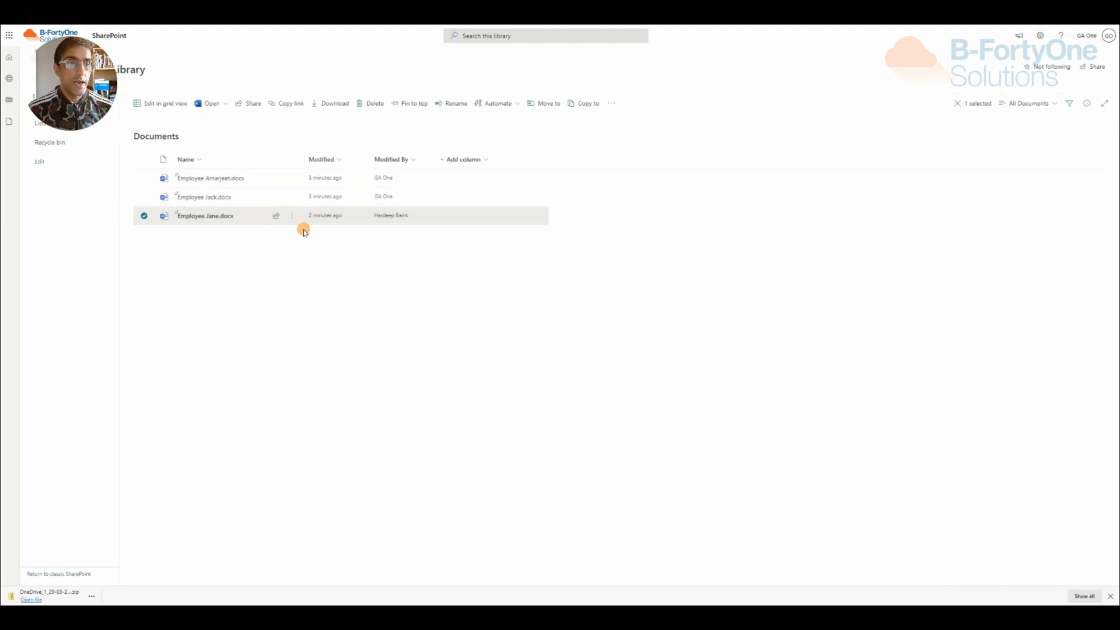
- Examine who has access to Employee Jack.docx and close its access details
left_click(292, 196)
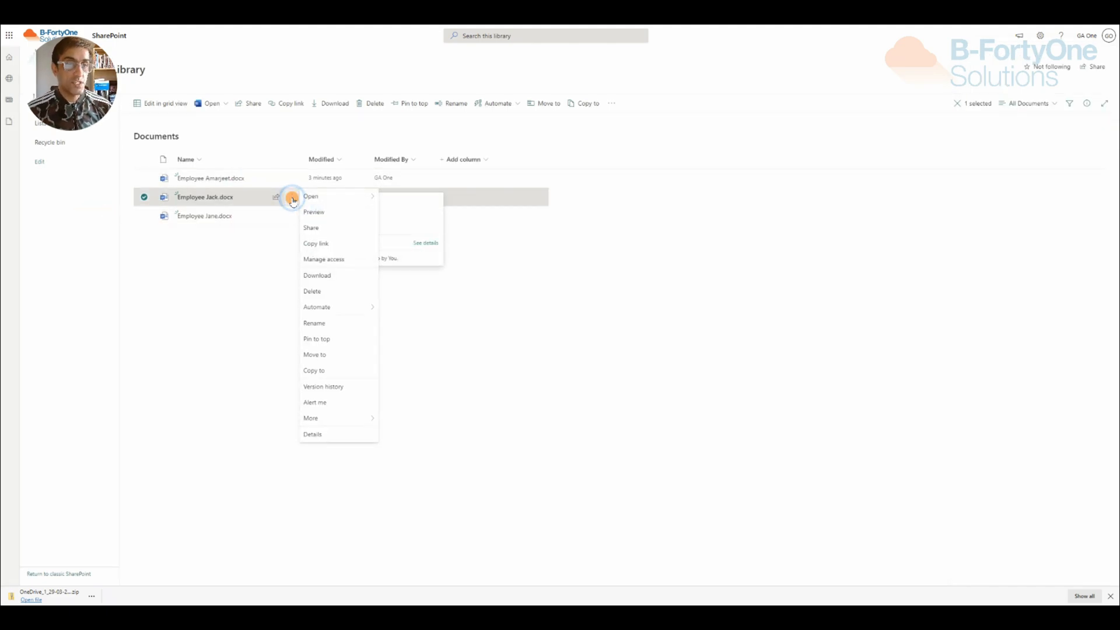
left_click(342, 258)
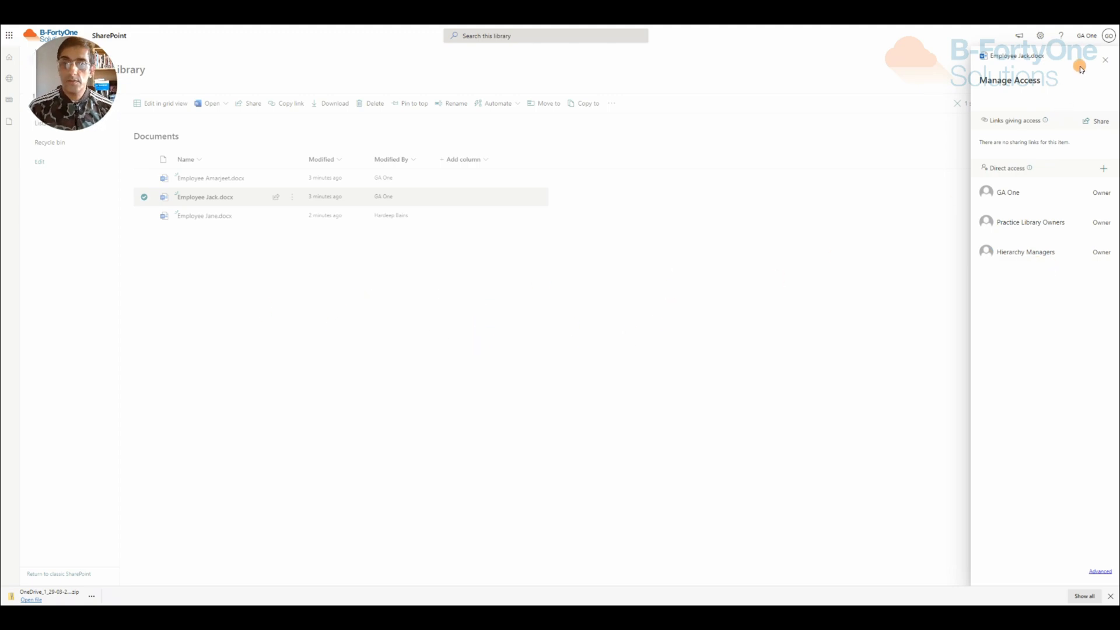
left_click(1109, 61)
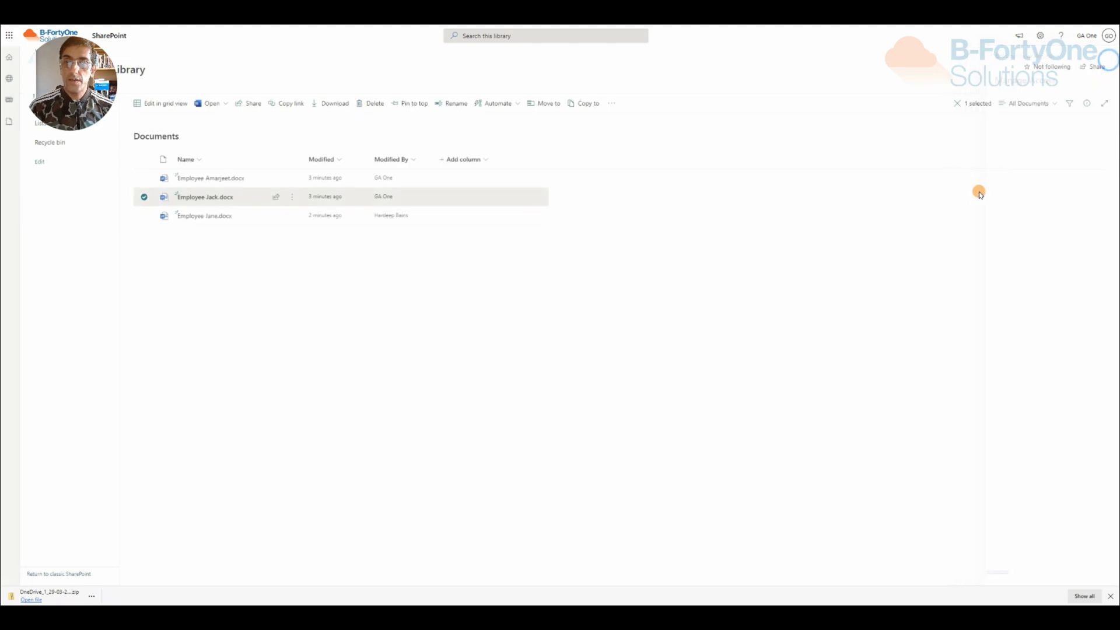